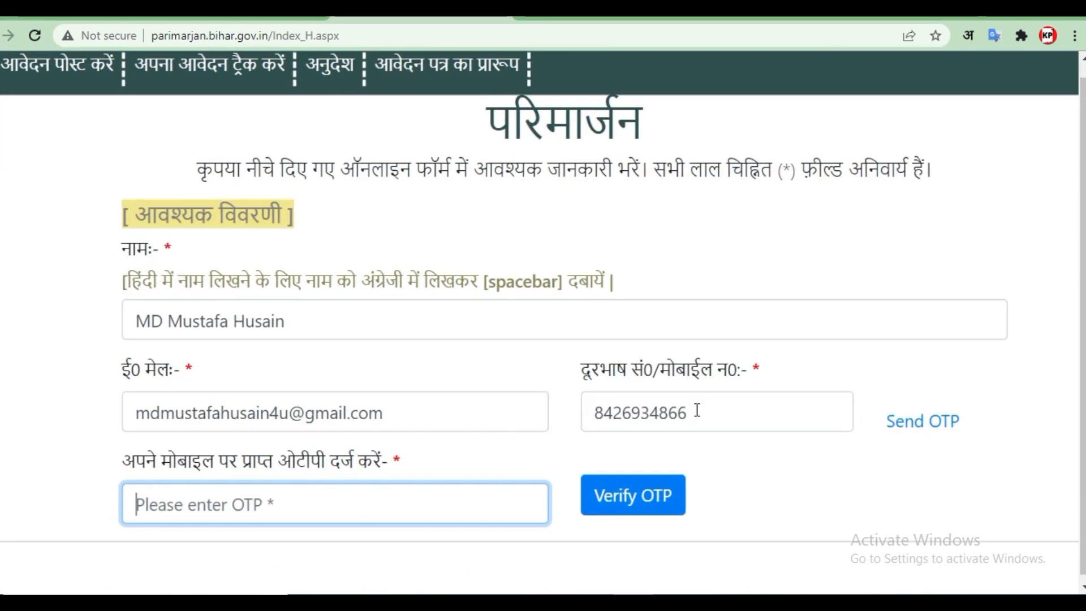
# - Send a one-time code to the mobile number, then enter and verify the received code
pyautogui.click(929, 423)
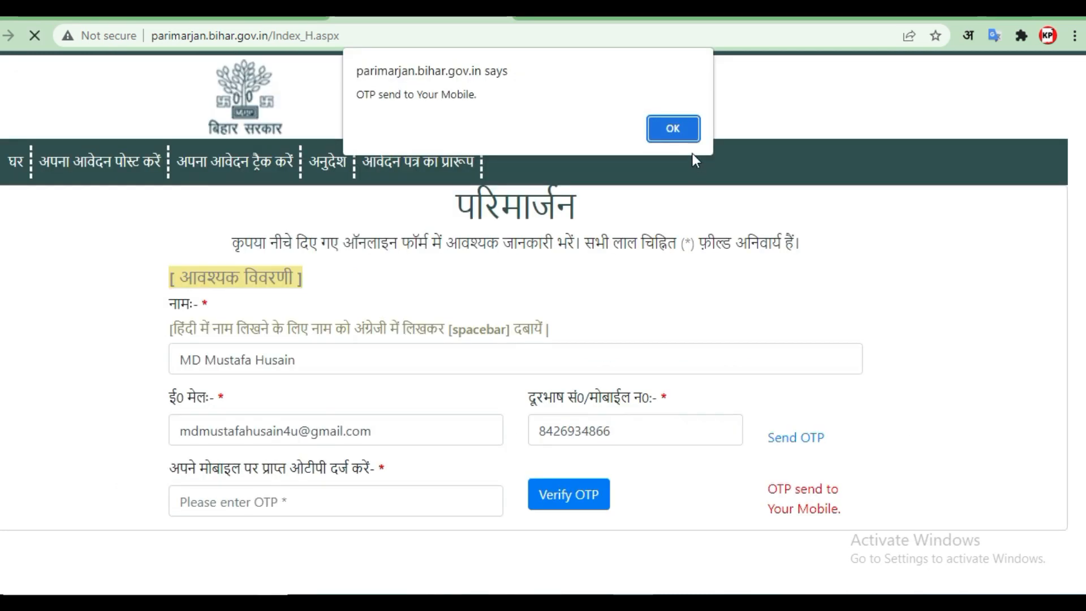
pyautogui.click(673, 130)
pyautogui.click(247, 477)
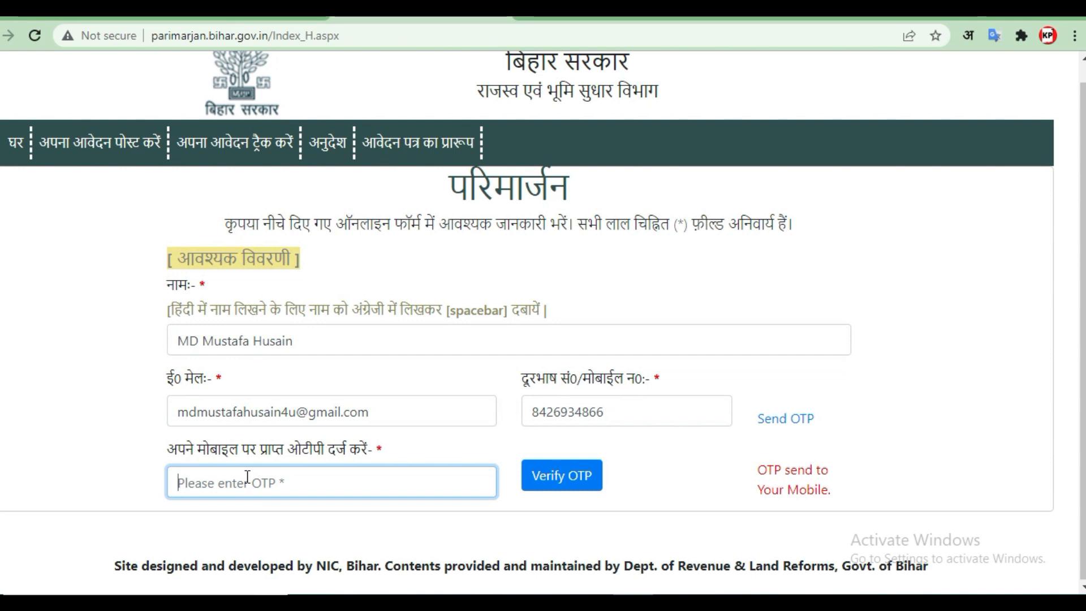
pyautogui.click(555, 487)
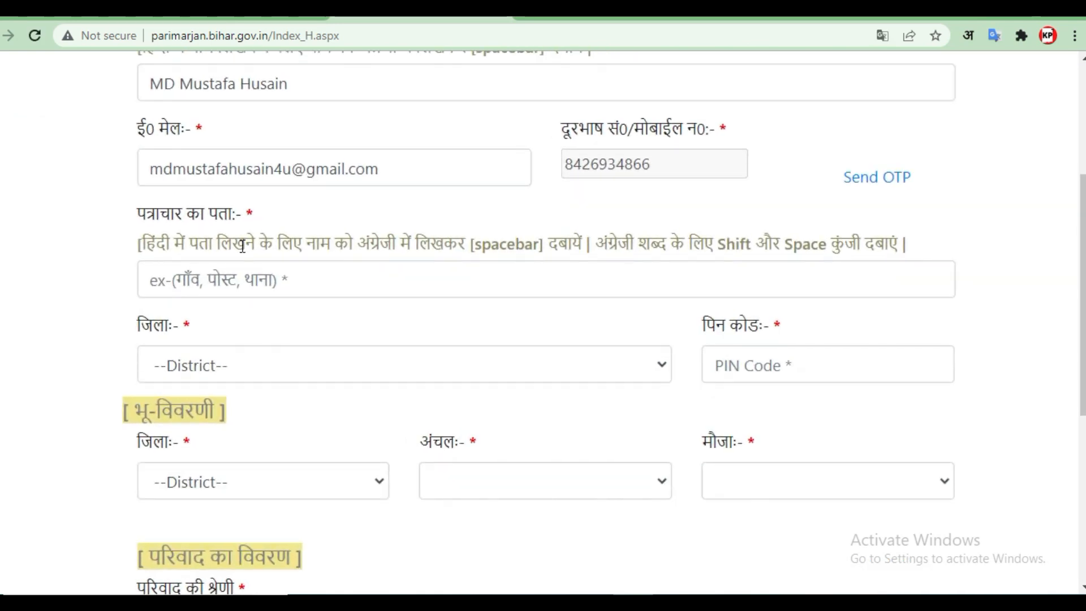
# - Set the mailing address district to East Champaran and enter the address PIN code
pyautogui.moveTo(146, 214); pyautogui.dragTo(192, 217)
pyautogui.click(192, 216)
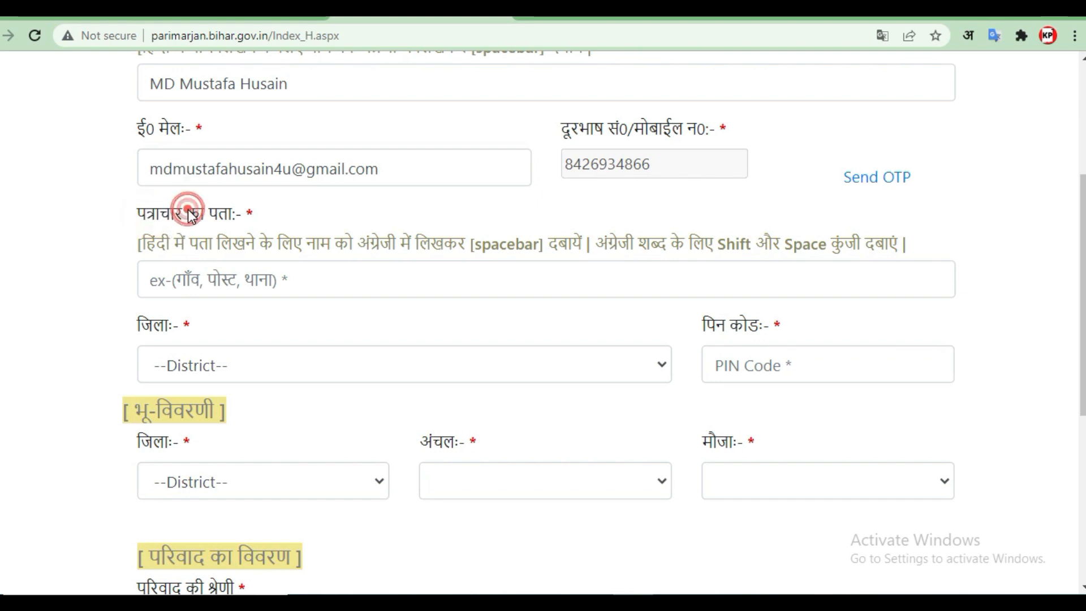
pyautogui.click(297, 366)
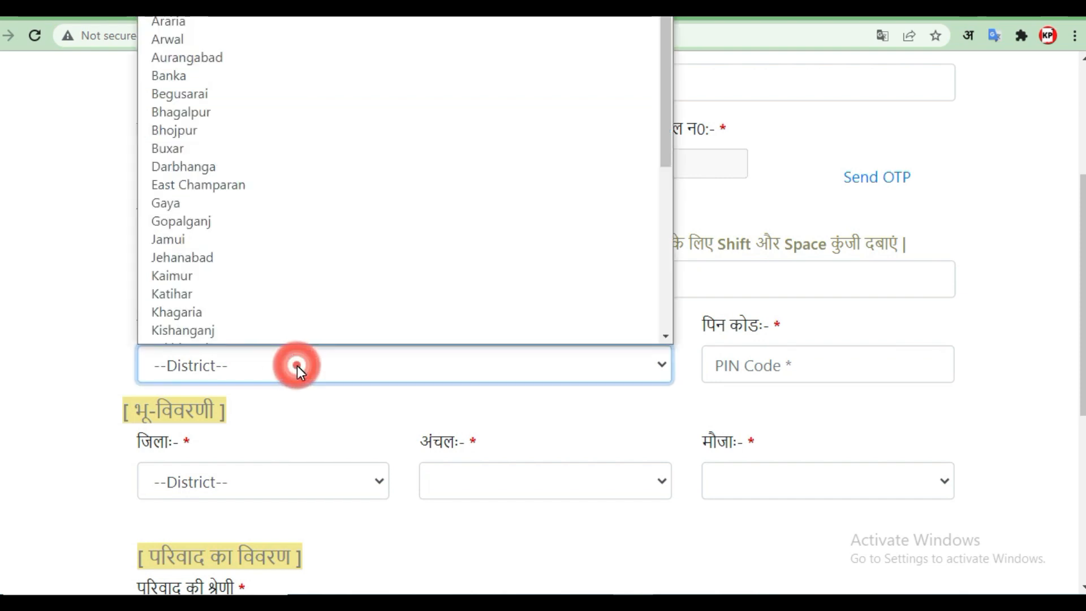
pyautogui.press('e')
pyautogui.press('Return')
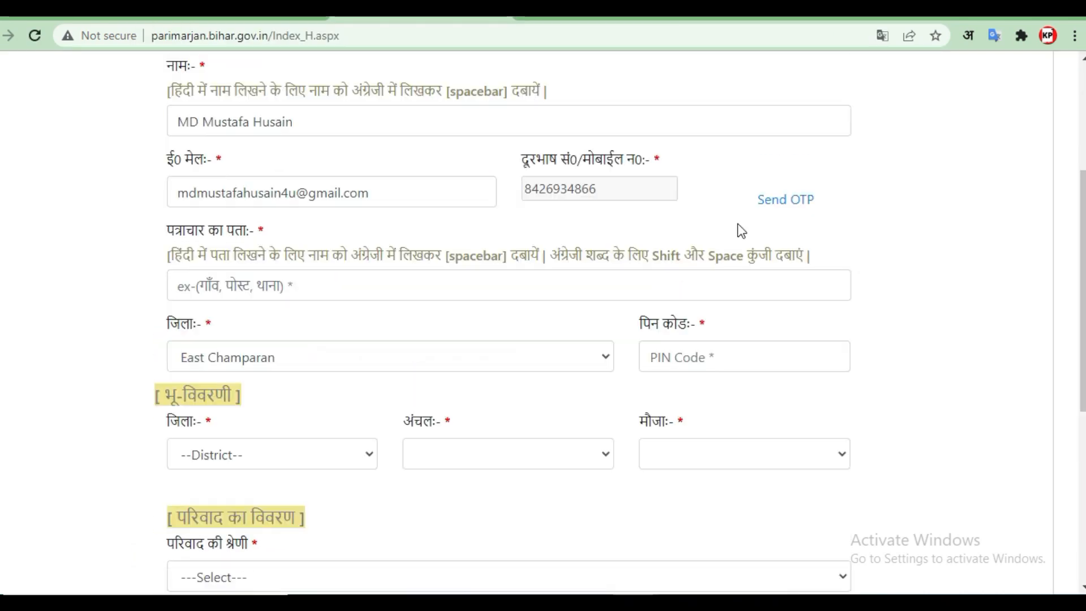
pyautogui.click(673, 355)
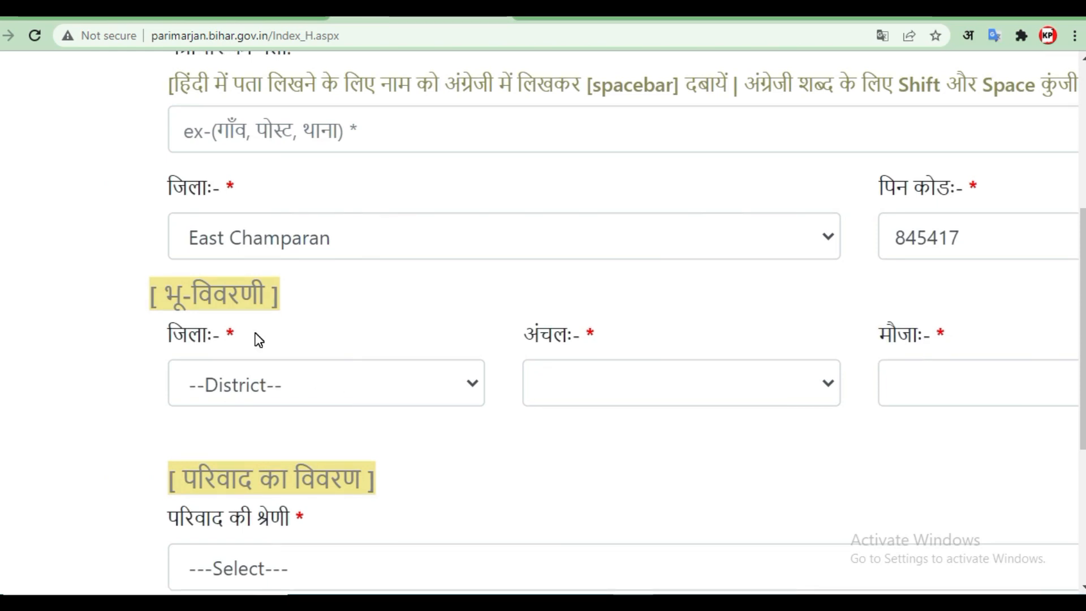
# - Set the land details to East Champaran district, Kotwa circle, mauja मच्छर गावाँ (181)
pyautogui.click(405, 389)
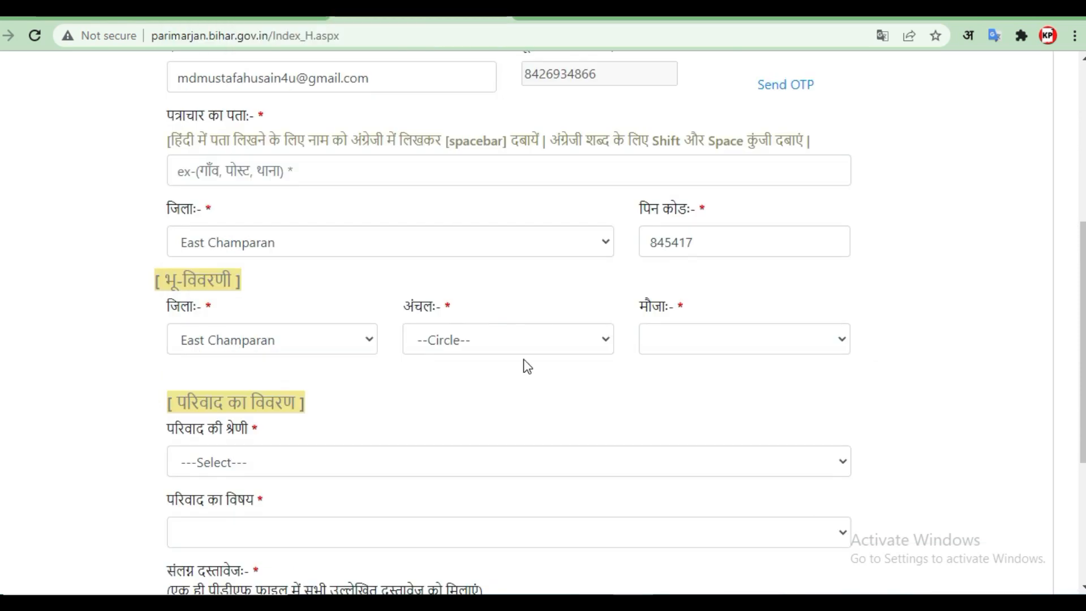
pyautogui.click(535, 342)
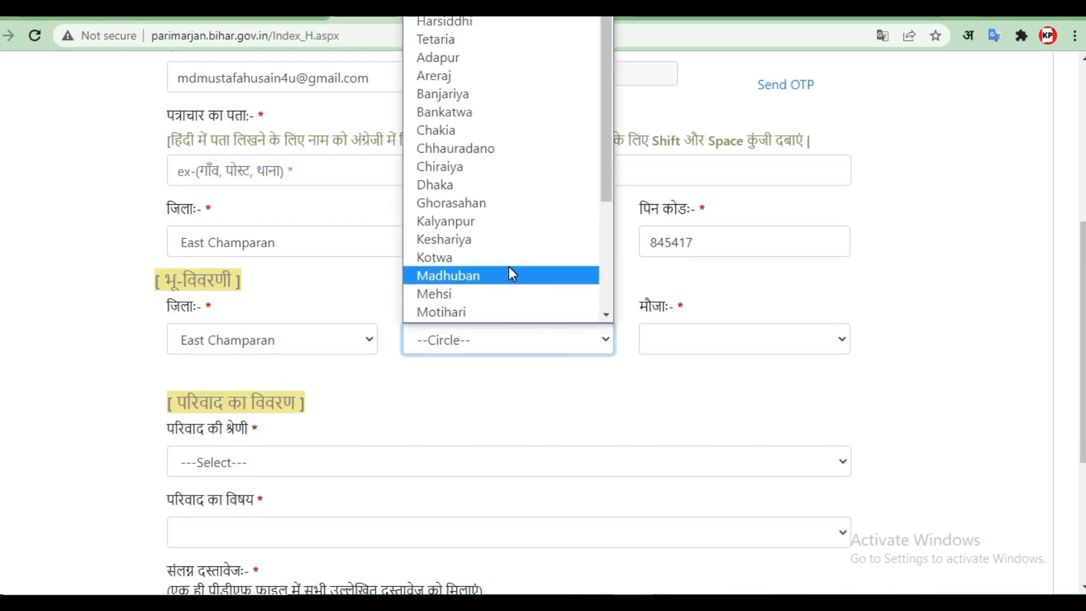
pyautogui.click(508, 258)
pyautogui.scroll(-1, 763, 267)
pyautogui.click(764, 267)
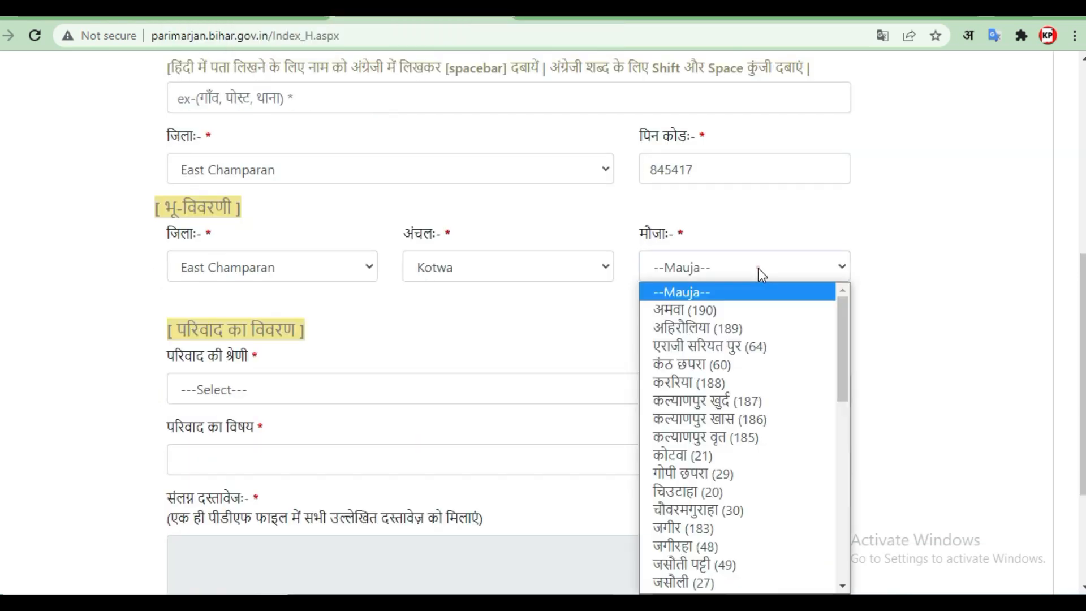
pyautogui.scroll(-5, 687, 392)
pyautogui.click(687, 393)
pyautogui.hotkey('ctrl', '+')
pyautogui.hotkey('ctrl', '+')
pyautogui.hotkey('ctrl', '+')
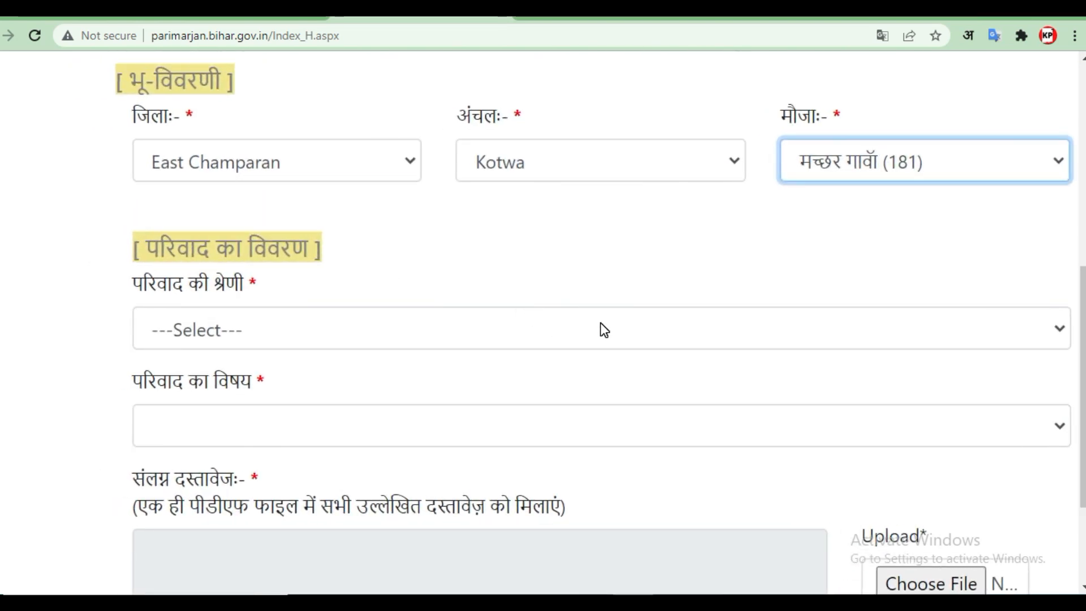
pyautogui.hscroll(2, 601, 324)
# - Choose category 'Rectification in old digitized Jamabandi' and subject 'Rectification in Khata, Khesra, Chauhaddi and Rakba'
pyautogui.click(615, 322)
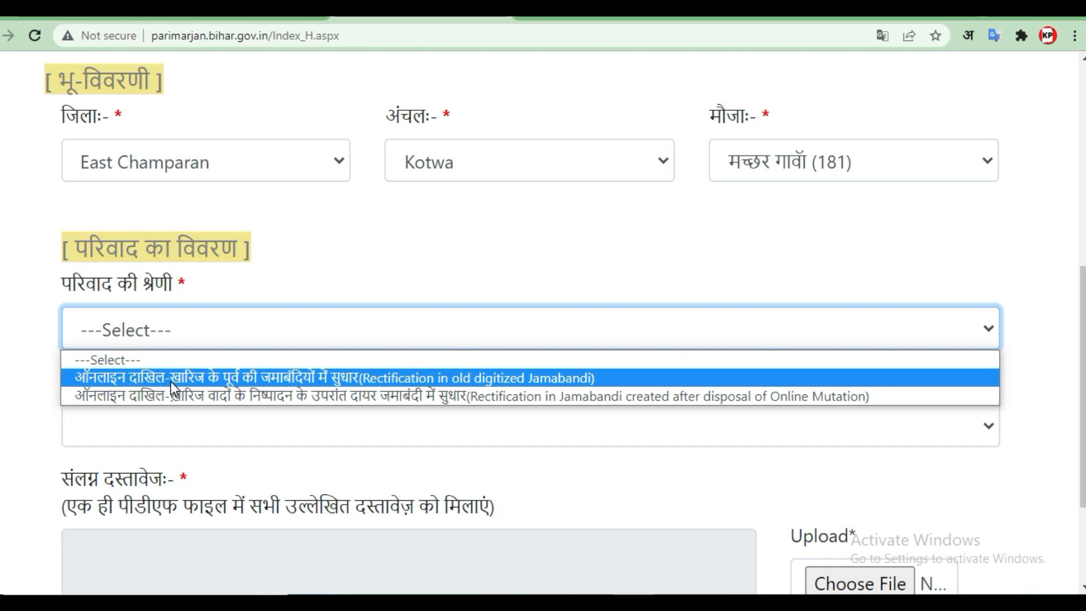
pyautogui.click(338, 378)
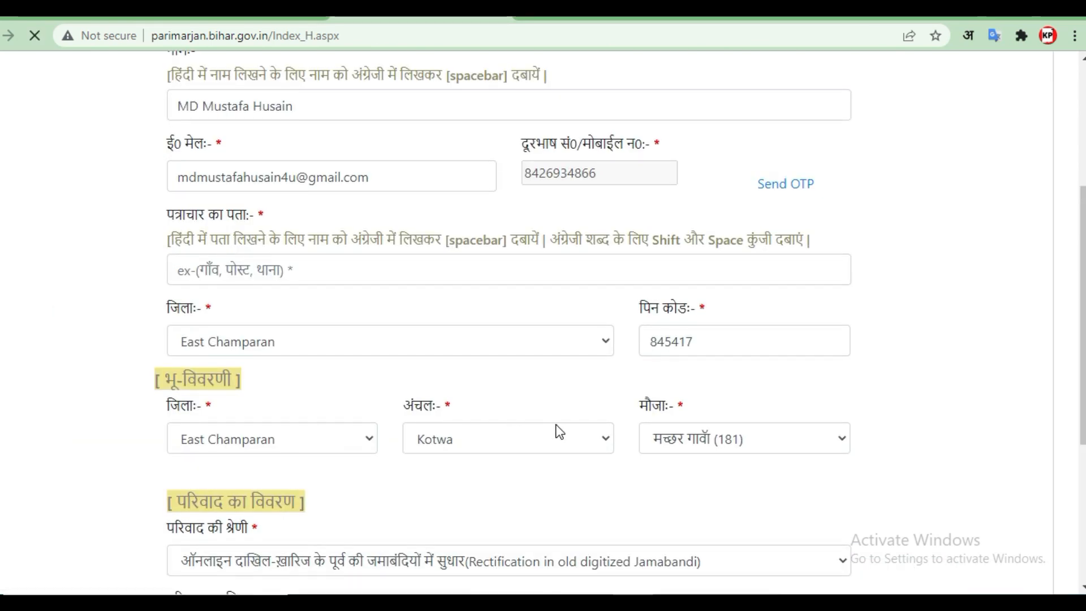
pyautogui.scroll(-5, 558, 431)
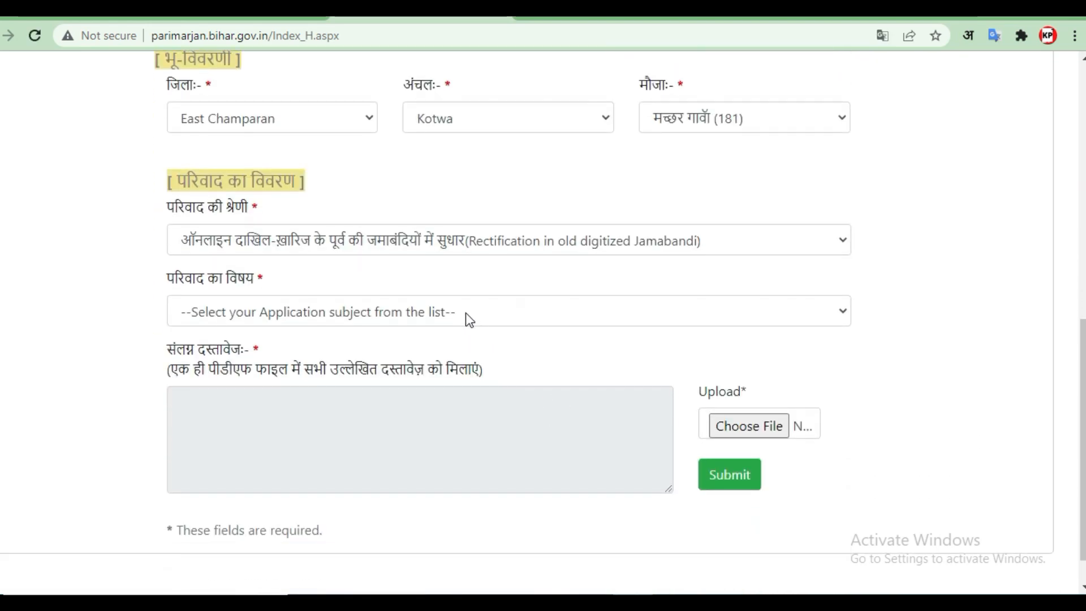
pyautogui.click(464, 311)
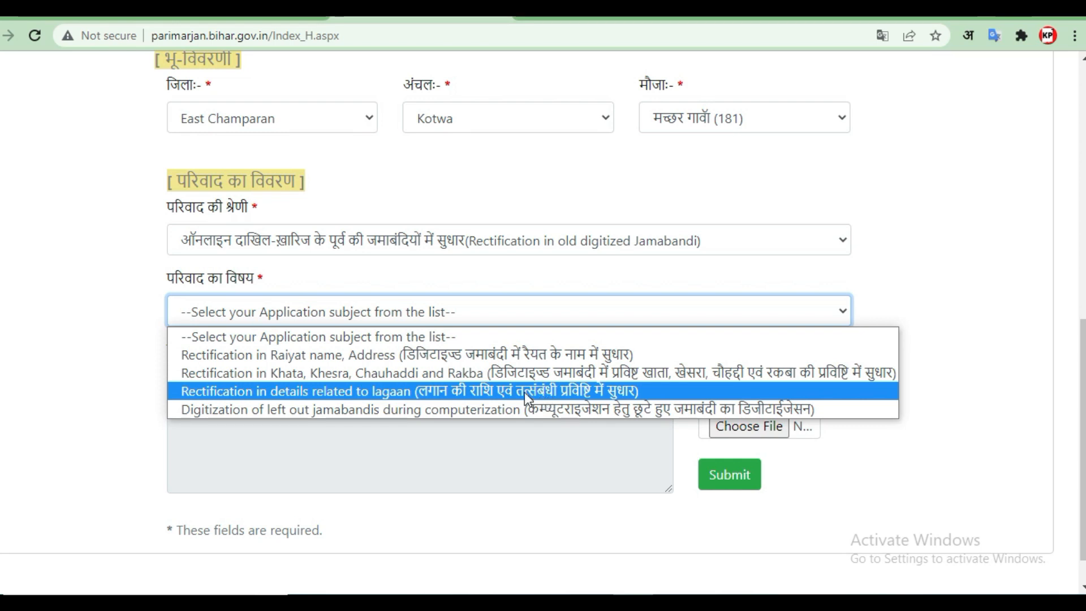
pyautogui.click(309, 373)
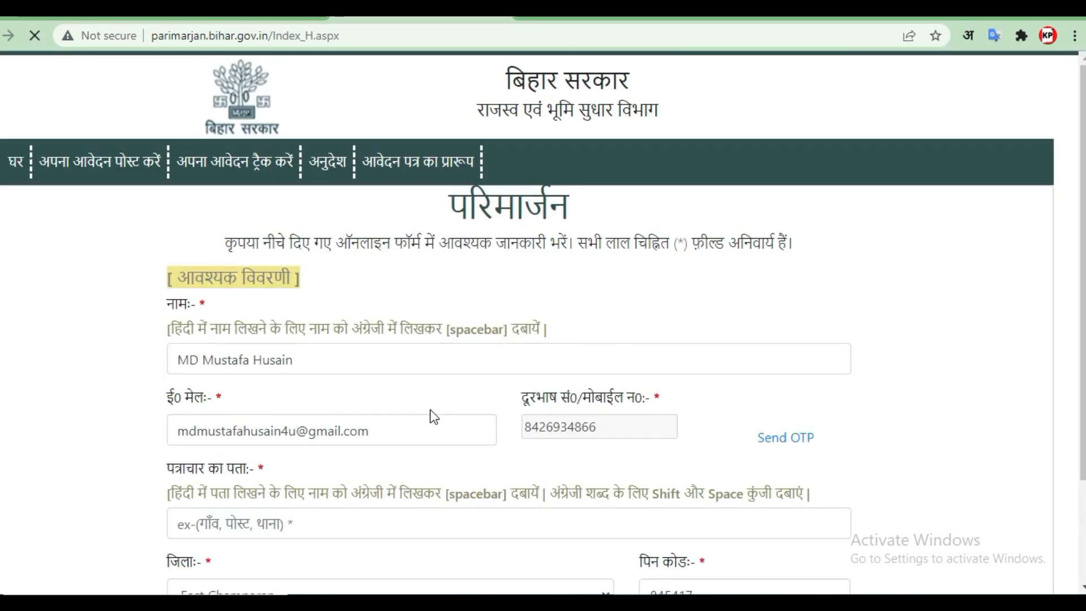
pyautogui.scroll(1, 260, 428)
pyautogui.scroll(-1, 260, 428)
pyautogui.scroll(1, 260, 427)
pyautogui.scroll(1, 261, 428)
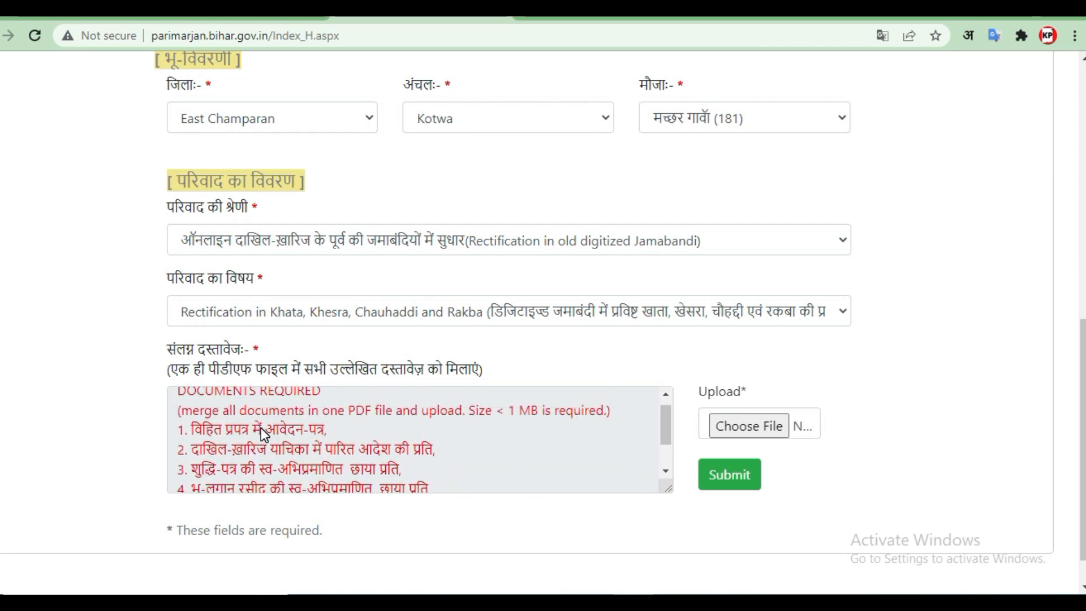
pyautogui.scroll(-1, 260, 428)
pyautogui.scroll(1, 242, 454)
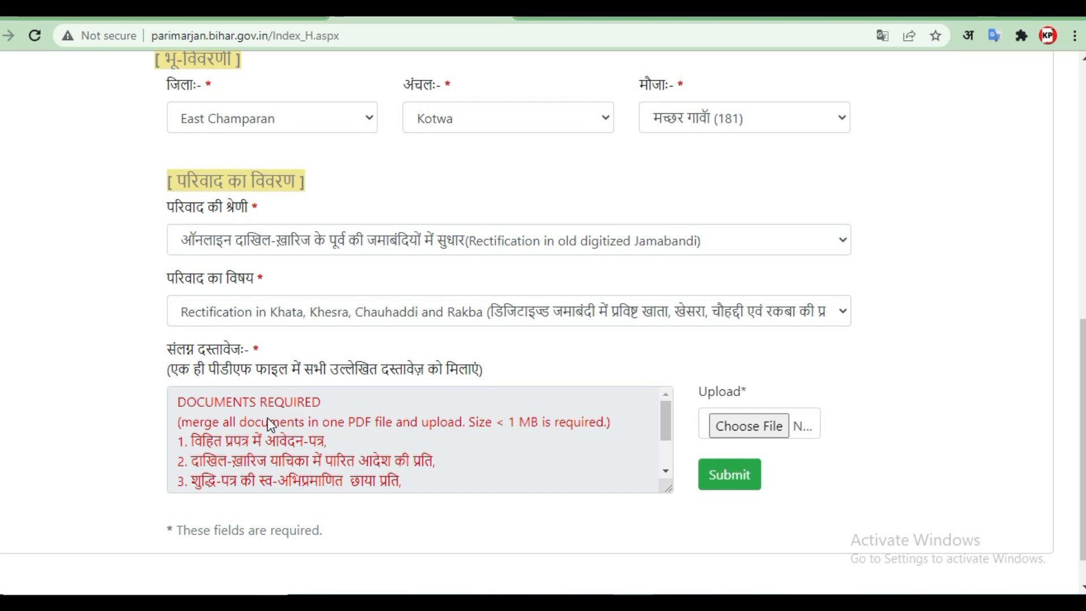
pyautogui.scroll(3, 518, 418)
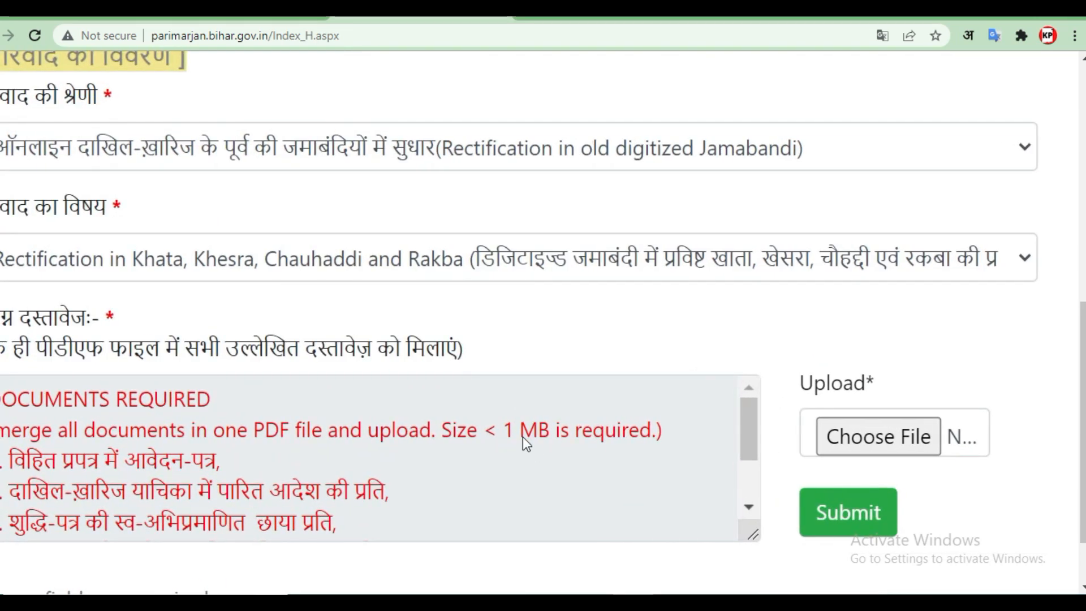
pyautogui.hscroll(5, 788, 388)
pyautogui.click(644, 436)
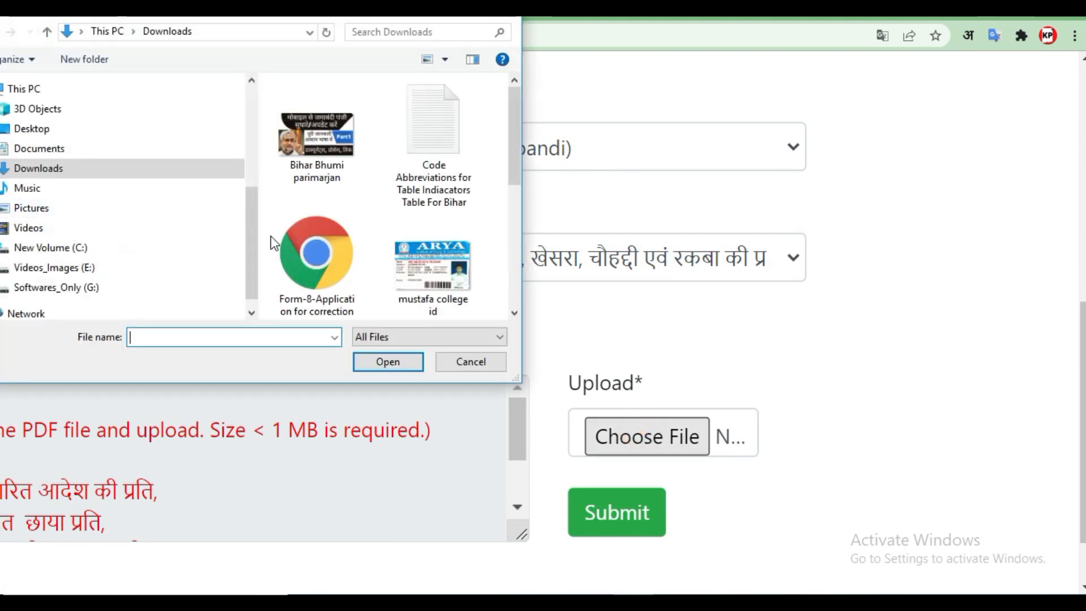
pyautogui.click(470, 361)
pyautogui.scroll(-3, 674, 437)
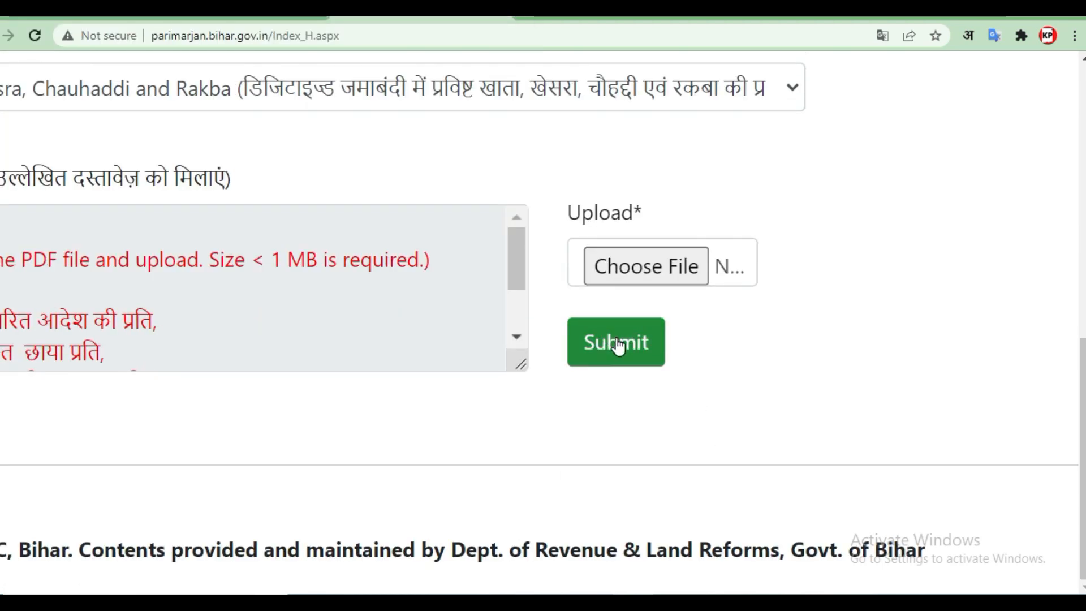
pyautogui.keyDown('ctrl'); pyautogui.scroll(-3, 586, 389); pyautogui.keyUp('ctrl')
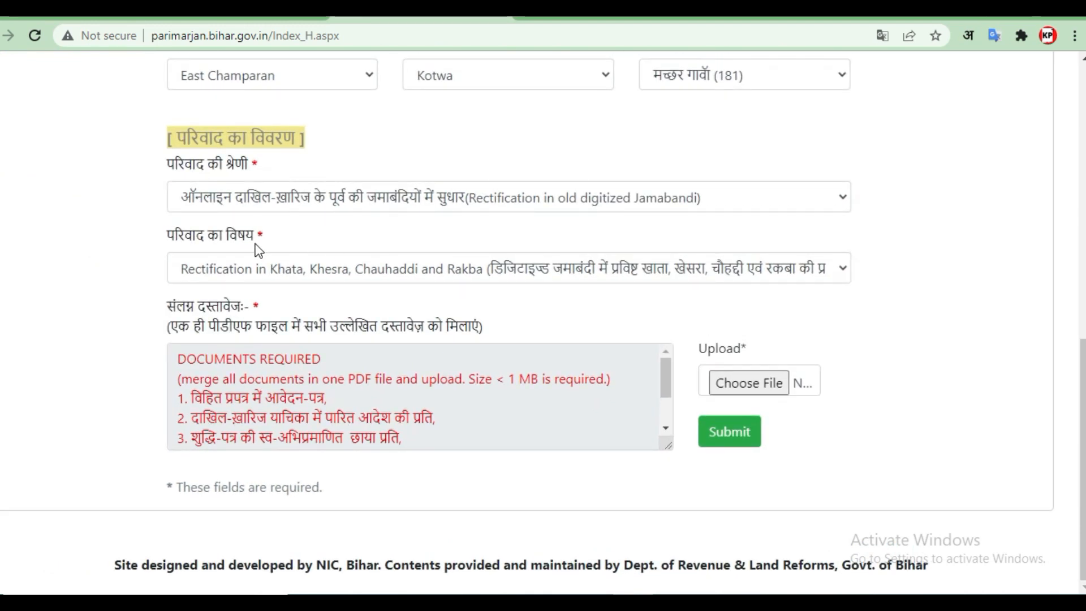
pyautogui.scroll(1, 255, 247)
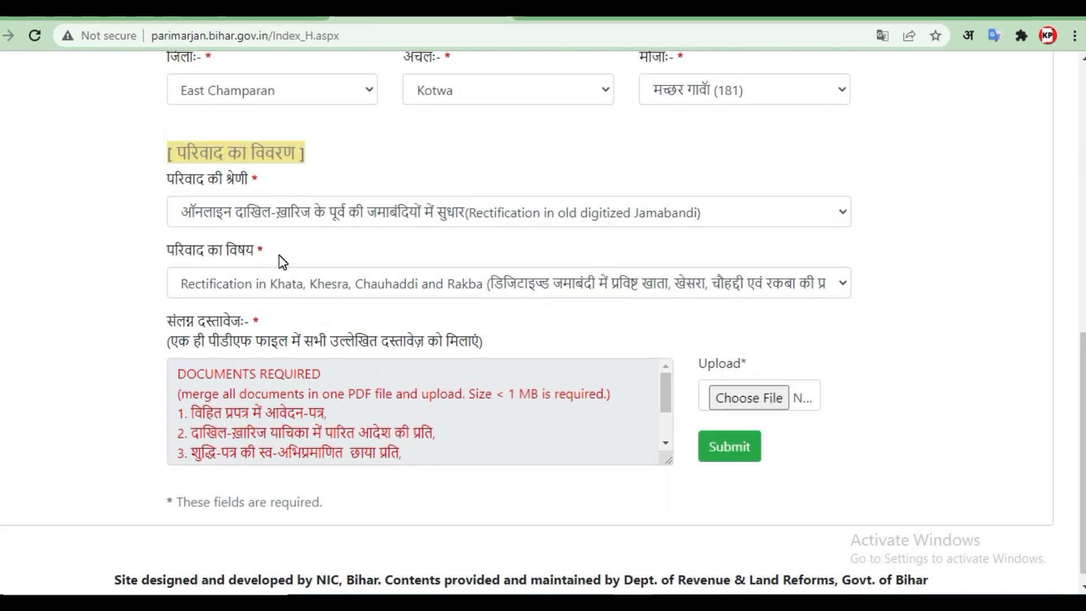
# - Change the category to post-mutation Jamabandi rectification and the subject to inaccurate Buyer/Seller/raiyat entries
pyautogui.keyDown('ctrl'); pyautogui.scroll(3, 279, 255); pyautogui.keyUp('ctrl')
pyautogui.click(500, 268)
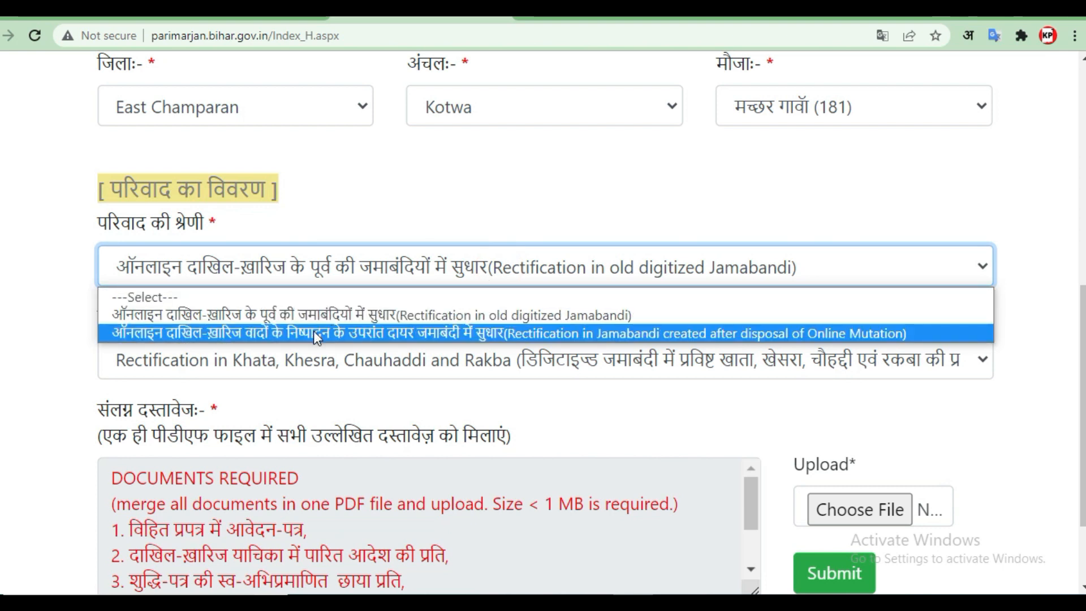
pyautogui.click(270, 336)
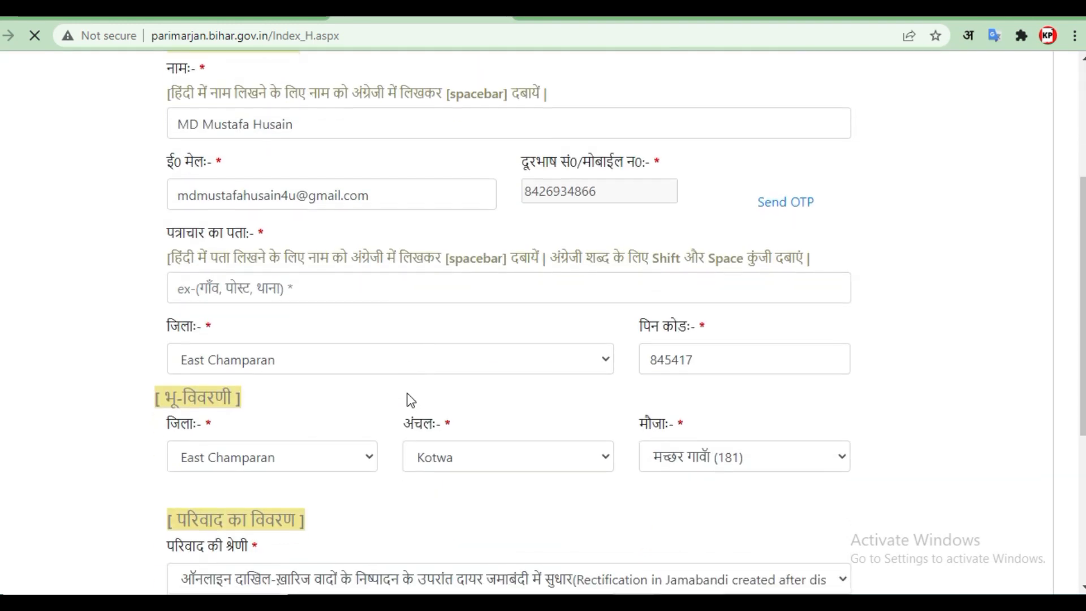
pyautogui.scroll(-4, 313, 378)
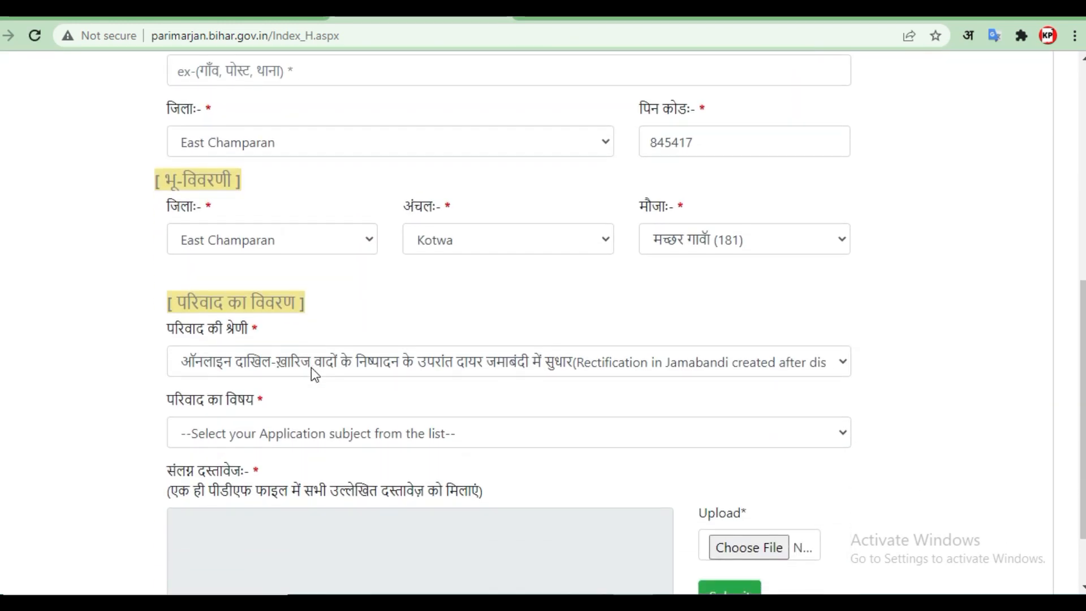
pyautogui.scroll(-3, 311, 371)
pyautogui.click(305, 281)
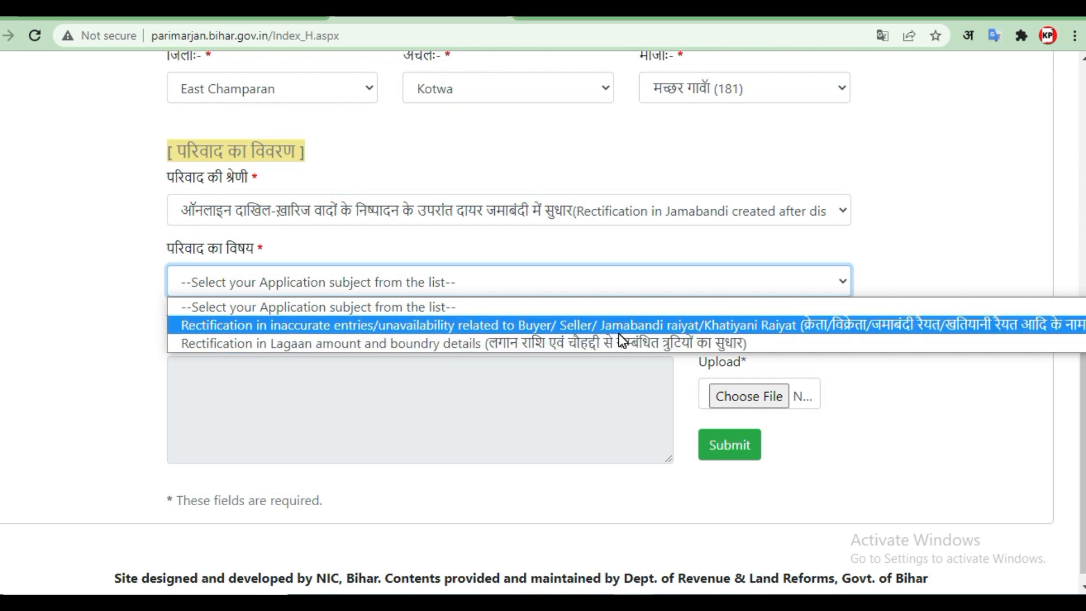
pyautogui.click(563, 324)
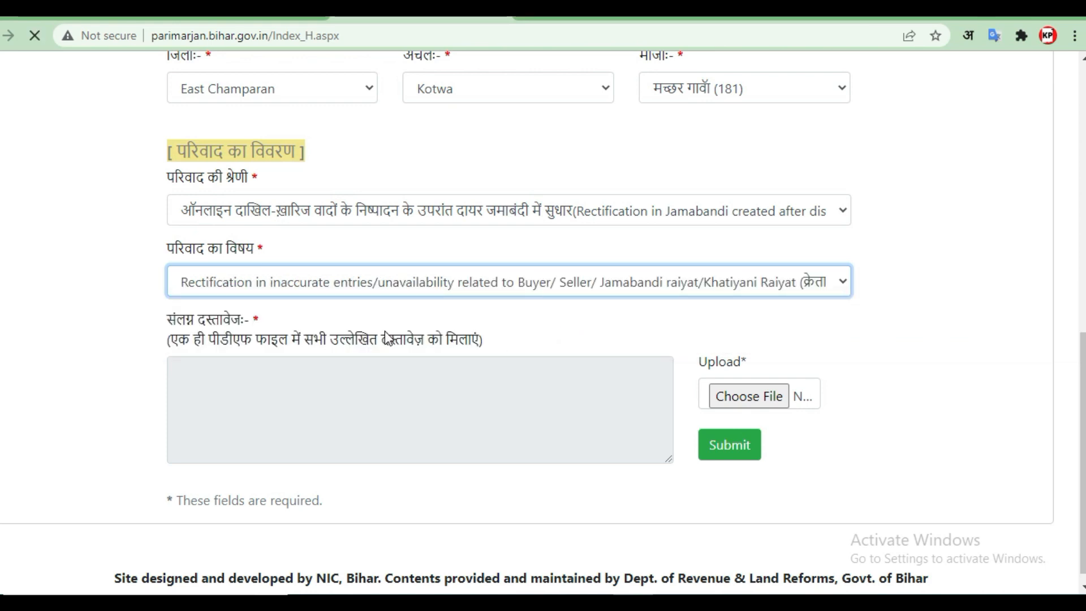
pyautogui.scroll(-5, 451, 388)
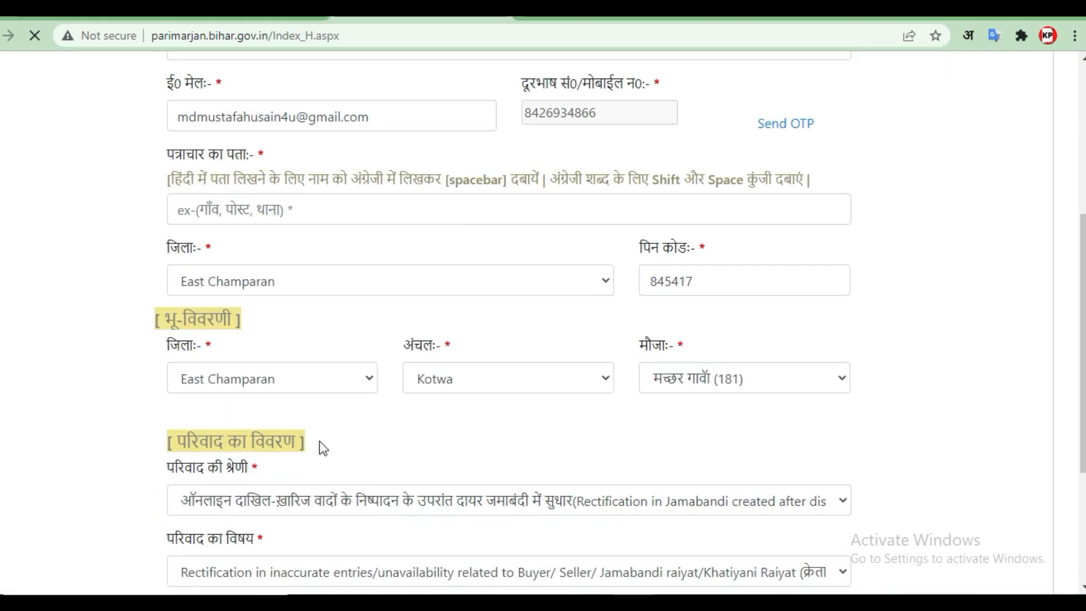
pyautogui.scroll(-5, 323, 448)
pyautogui.moveTo(192, 390); pyautogui.dragTo(310, 448)
pyautogui.click(311, 448)
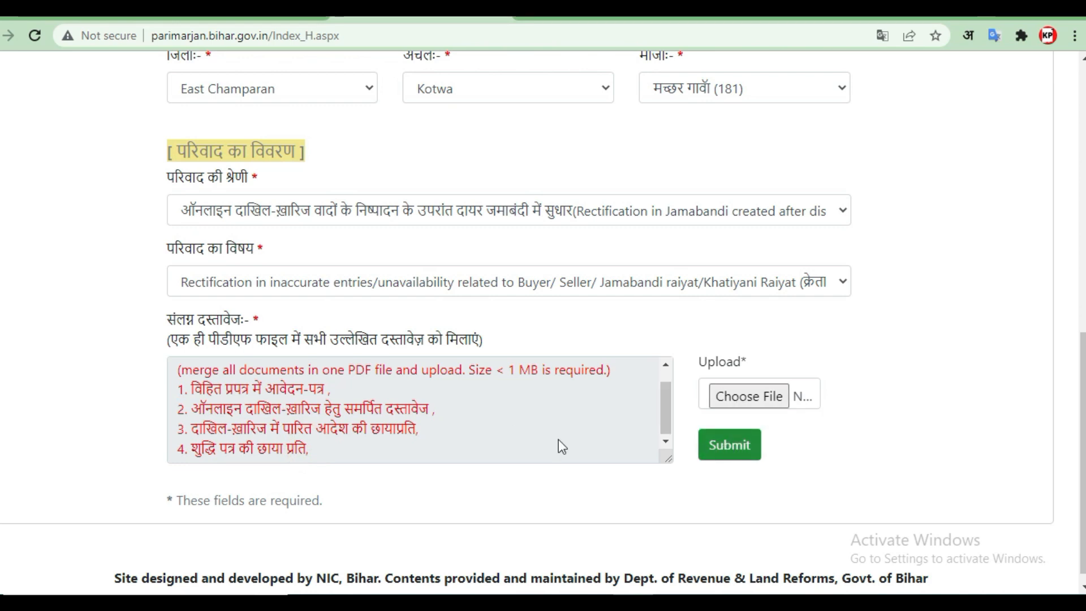
pyautogui.scroll(3, 292, 412)
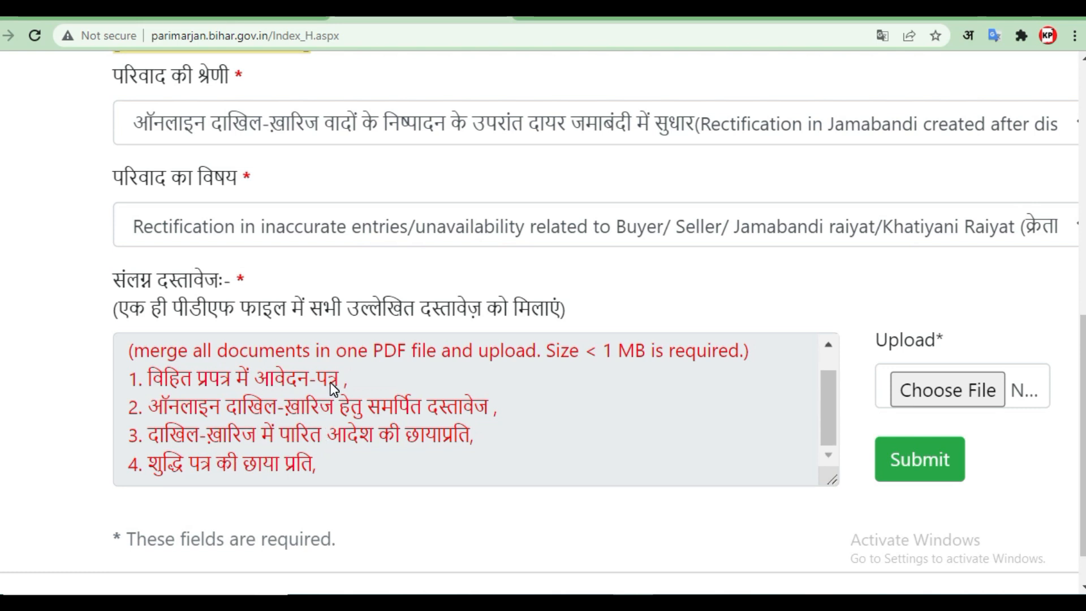
# - On the Biharbhumi home page, open 'दाखिल ख़ारिज आवेदन स्थिति देखें' (mutation application status)
pyautogui.hotkey('ctrl', '-')
pyautogui.hotkey('ctrl', '-')
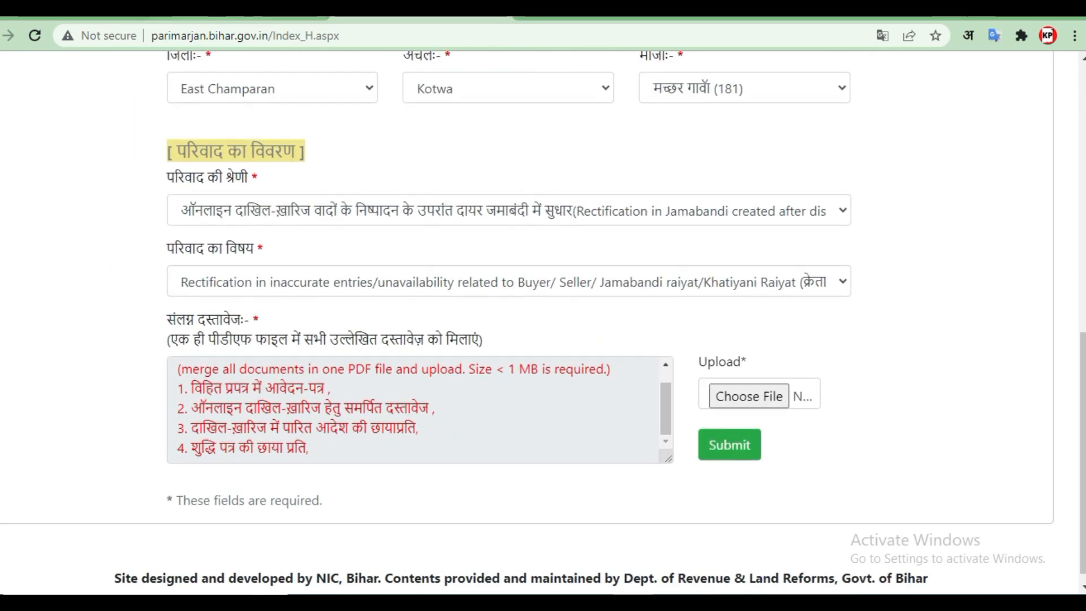
pyautogui.click(283, 12)
pyautogui.scroll(-5, 496, 231)
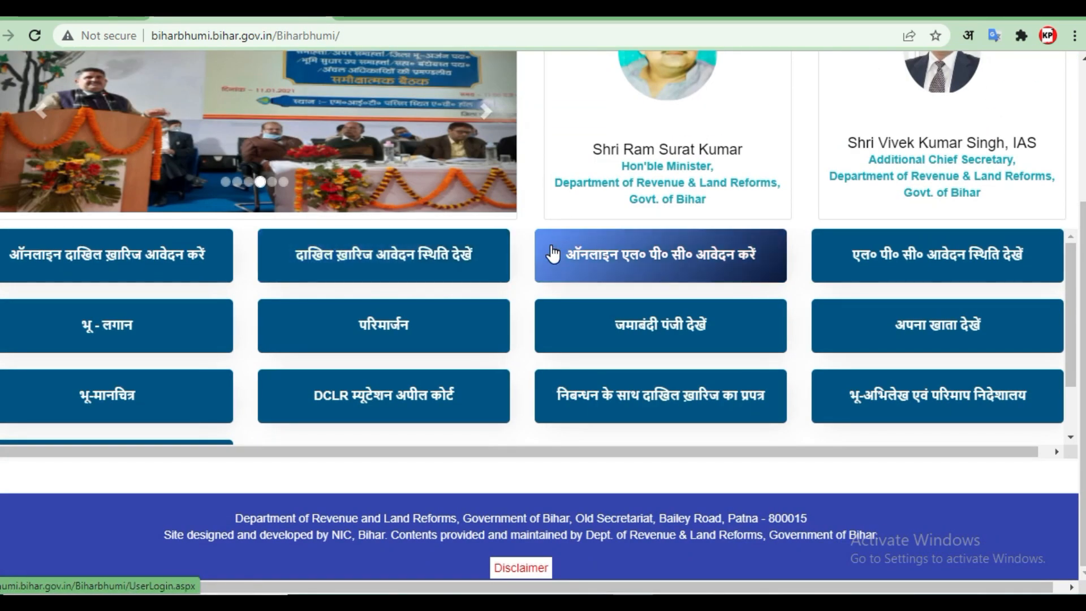
pyautogui.hotkey('ctrl', '+')
pyautogui.hotkey('ctrl', '+')
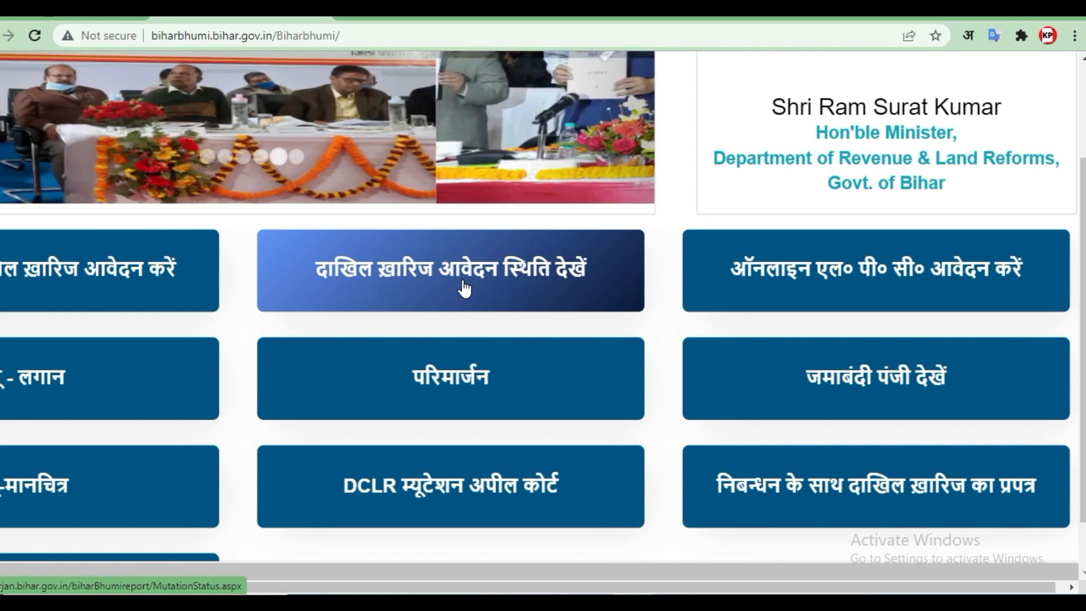
pyautogui.click(416, 277)
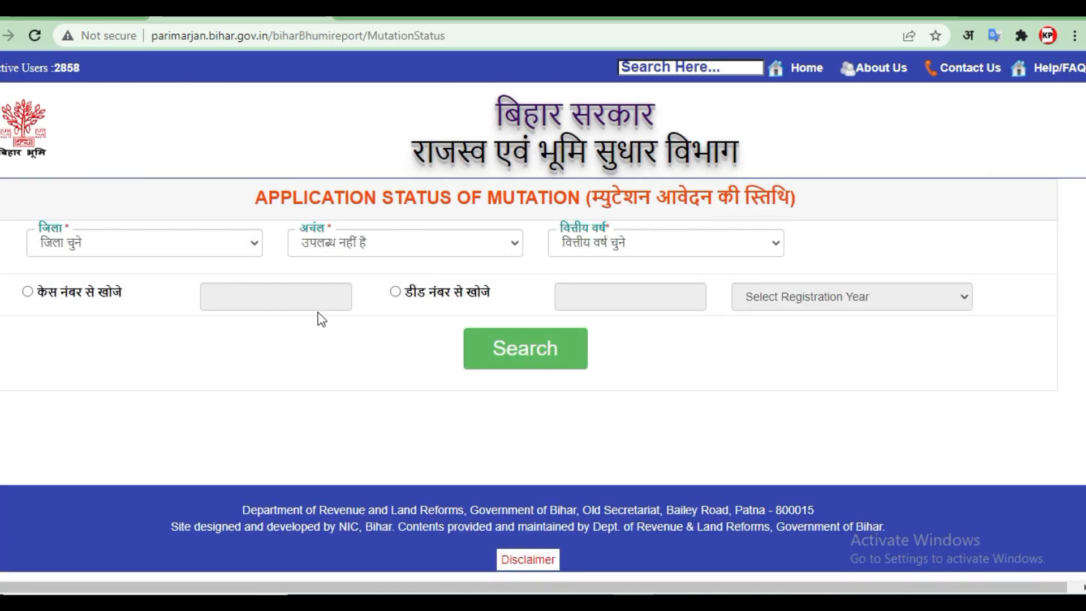
# - Set district East Champaran, circle Kotwa, financial year 2020 - 2021, and search by case number
pyautogui.click(201, 249)
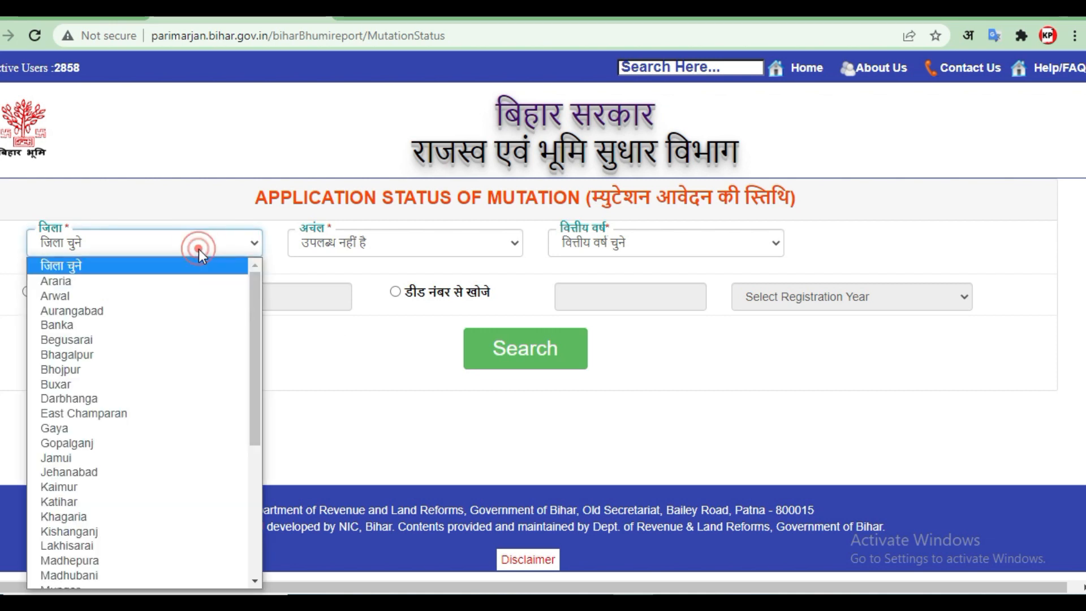
pyautogui.press('e')
pyautogui.press('Return')
pyautogui.click(465, 243)
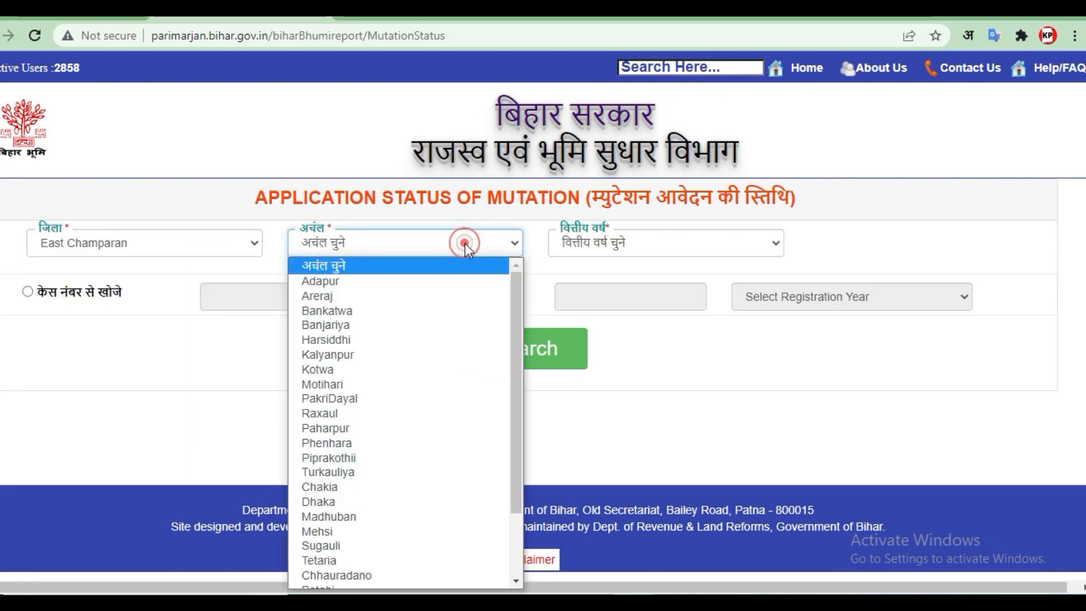
pyautogui.press('k')
pyautogui.press('o')
pyautogui.press('Return')
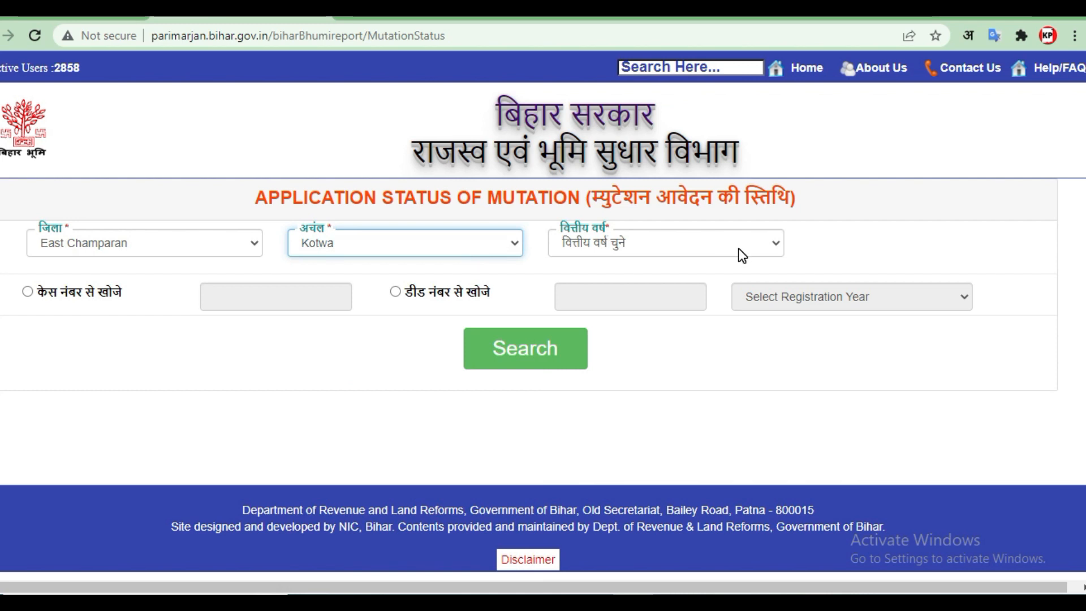
pyautogui.click(739, 247)
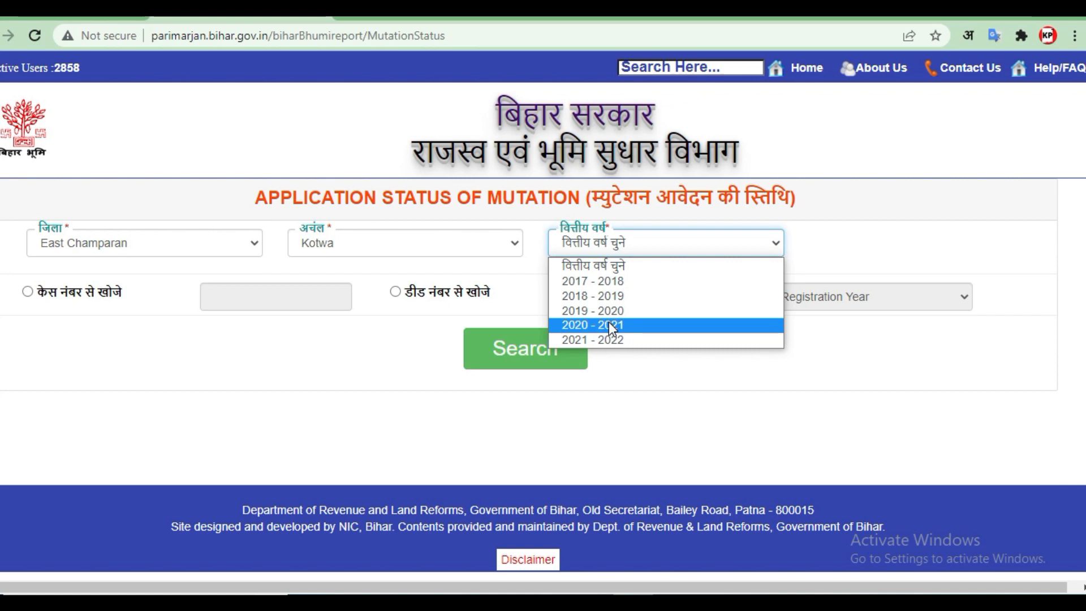
pyautogui.click(647, 327)
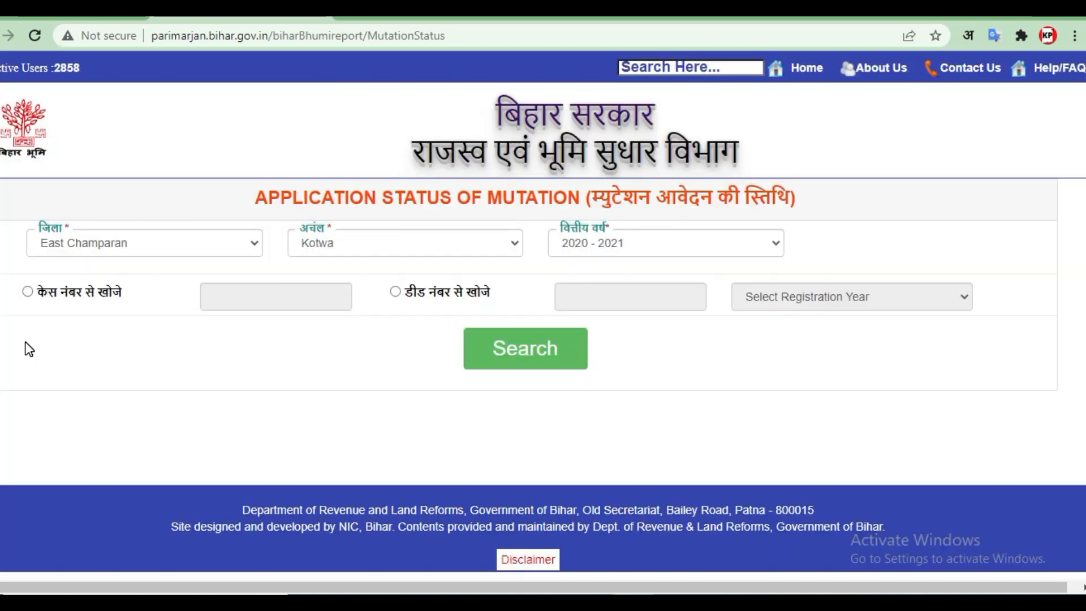
pyautogui.click(27, 291)
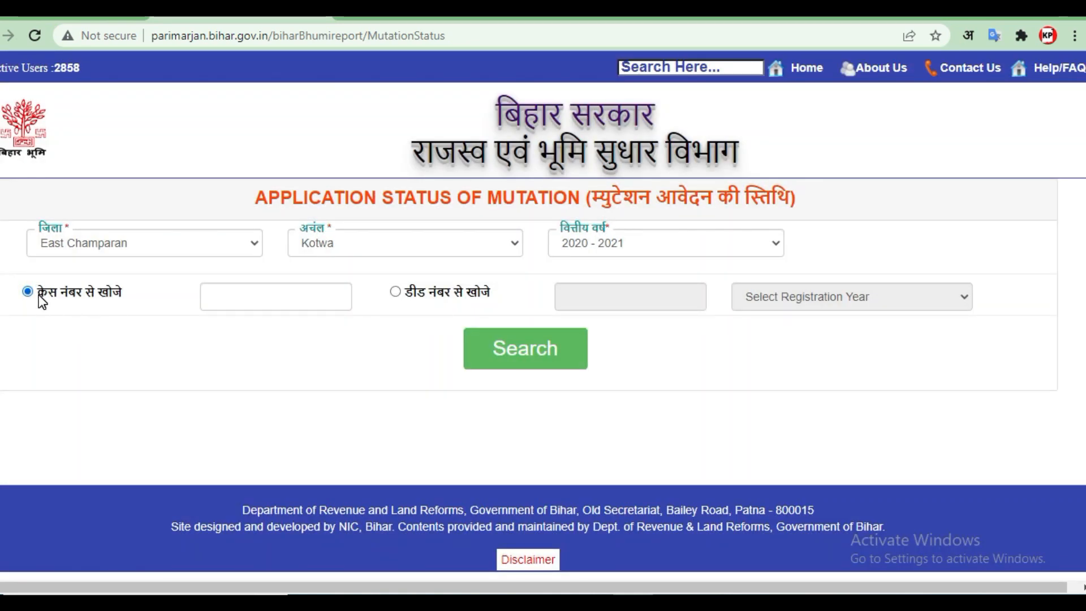
# - Search a case number and review its result row, whose status shows rejected
pyautogui.scroll(3, 42, 300)
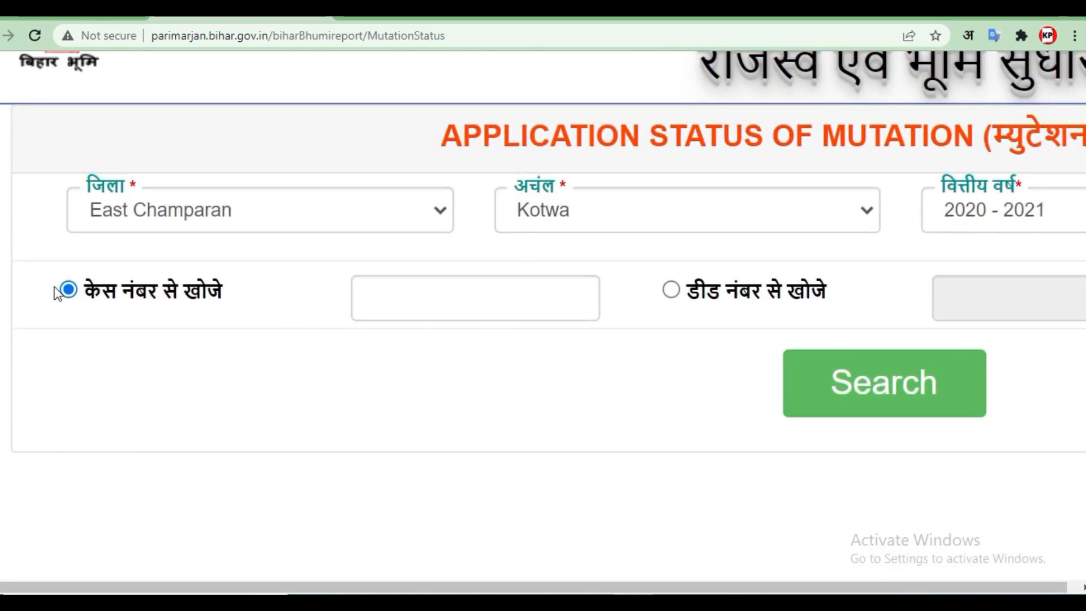
pyautogui.click(394, 304)
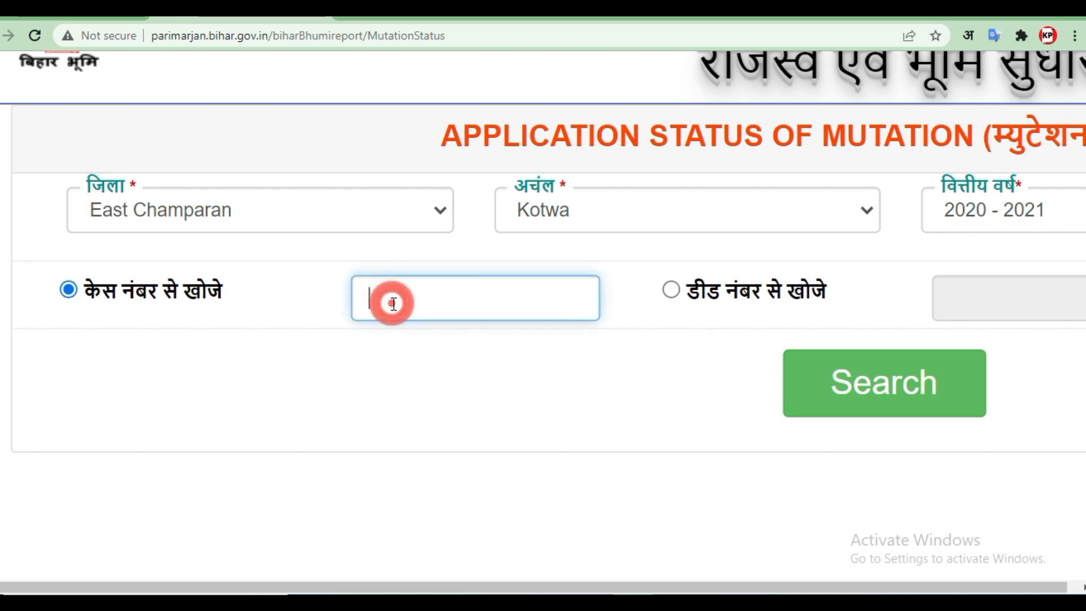
pyautogui.click(855, 373)
pyautogui.hotkey('ctrl', '-')
pyautogui.hotkey('ctrl', '-')
pyautogui.hotkey('ctrl', '-')
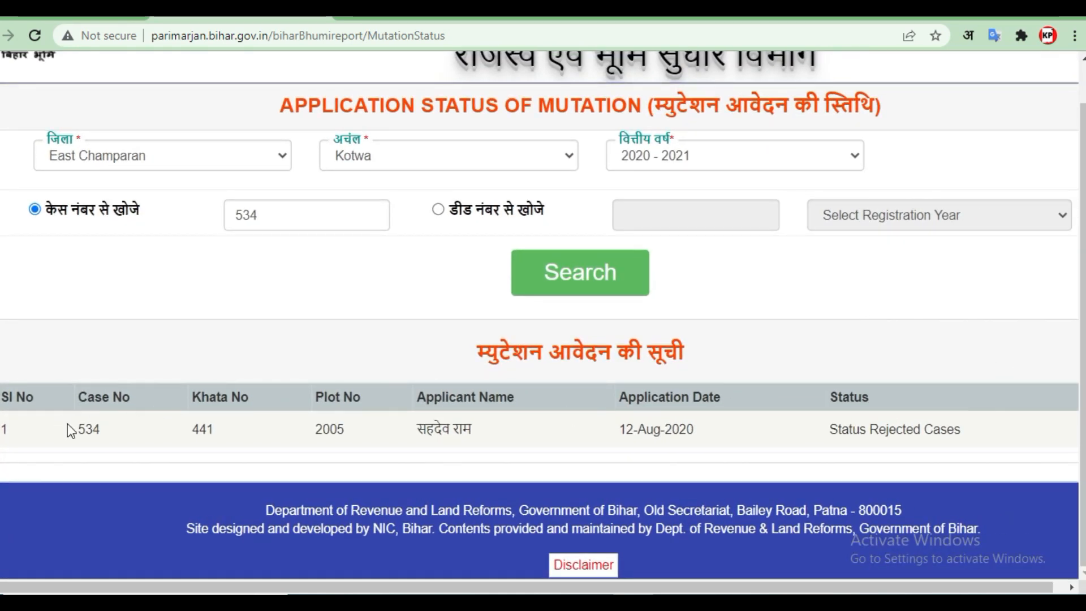
pyautogui.click(82, 428)
pyautogui.moveTo(418, 428); pyautogui.dragTo(485, 439)
pyautogui.click(484, 436)
pyautogui.hscroll(3, 753, 425)
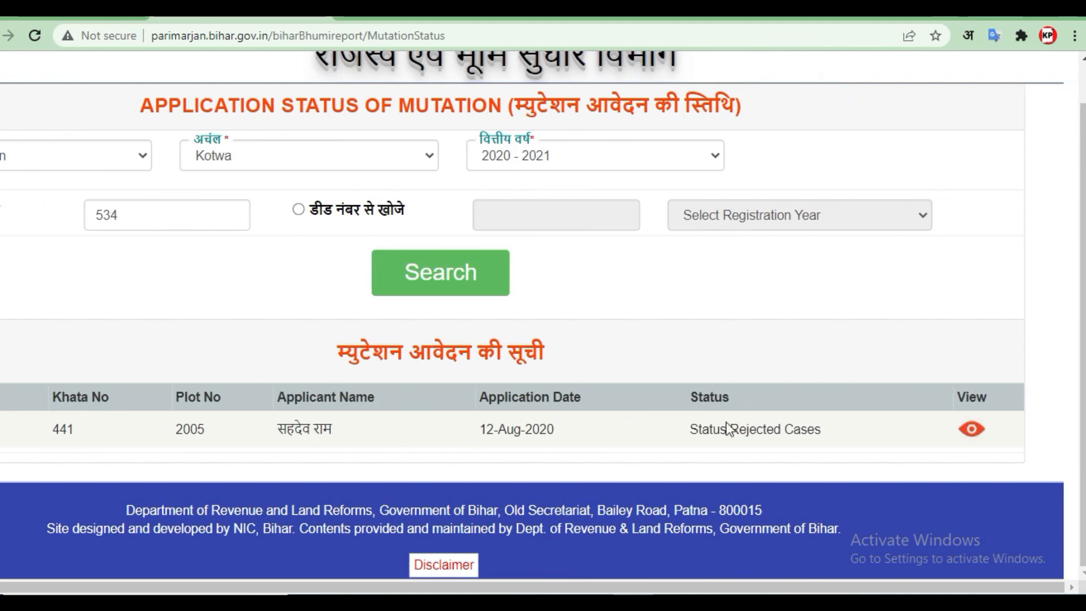
pyautogui.moveTo(696, 428); pyautogui.dragTo(800, 428)
pyautogui.click(800, 427)
pyautogui.click(972, 432)
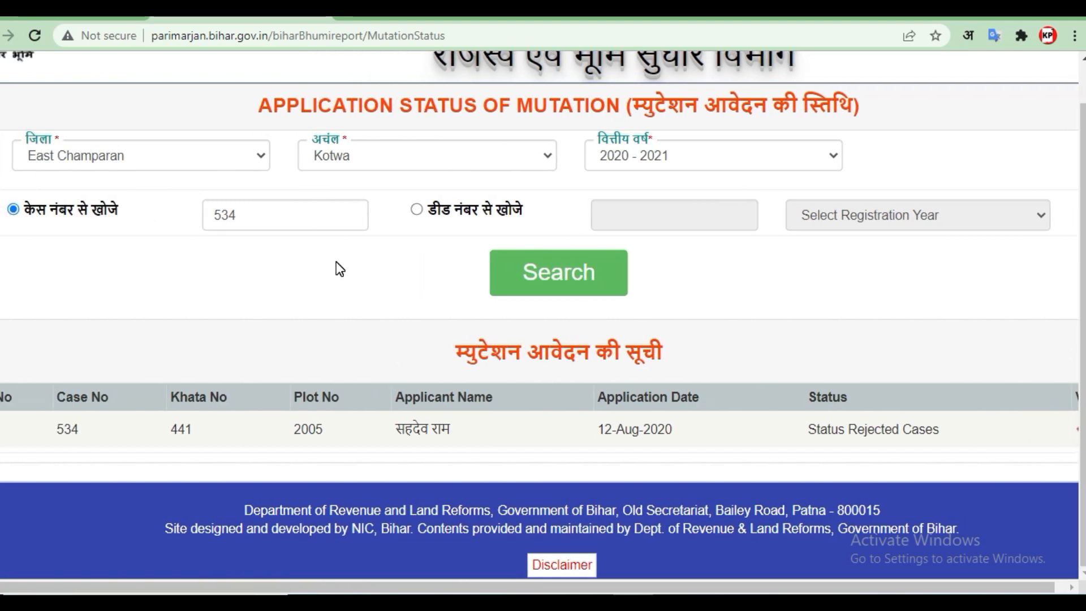
# - Change the case number's last digit and search again, revealing the 'Correction Slip generated' status
pyautogui.click(278, 221)
pyautogui.press('BackSpace')
pyautogui.write('5')
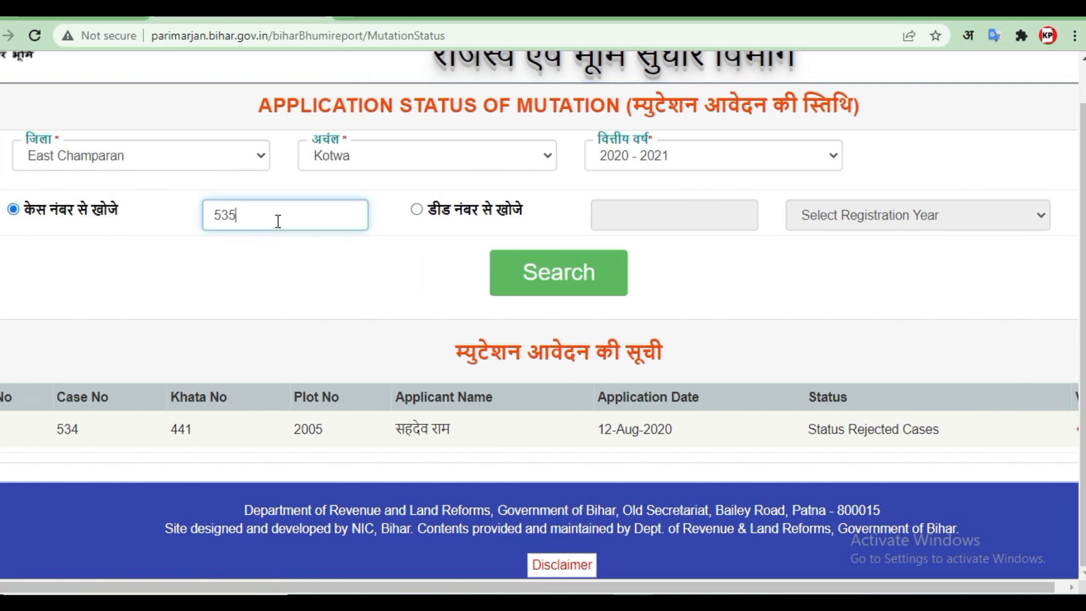
pyautogui.click(563, 270)
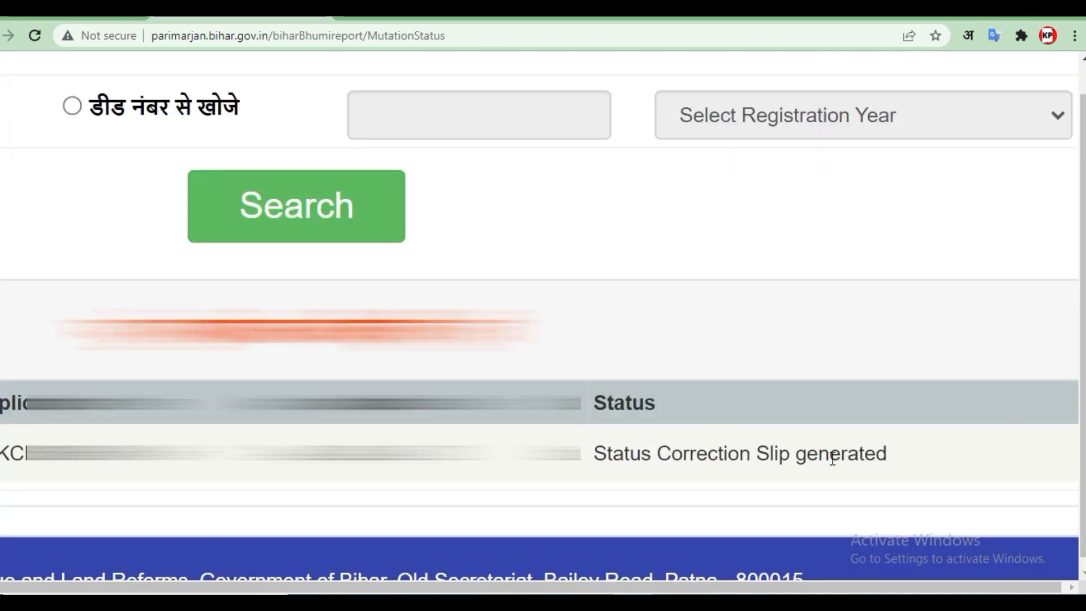
pyautogui.hscroll(4, 662, 447)
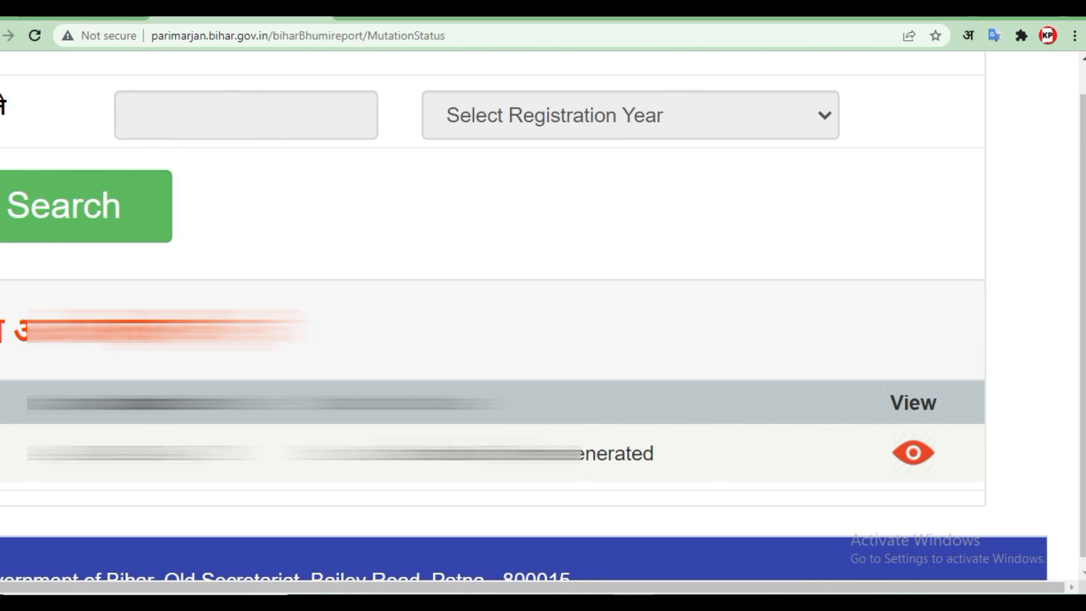
pyautogui.hotkey('ctrl', '-')
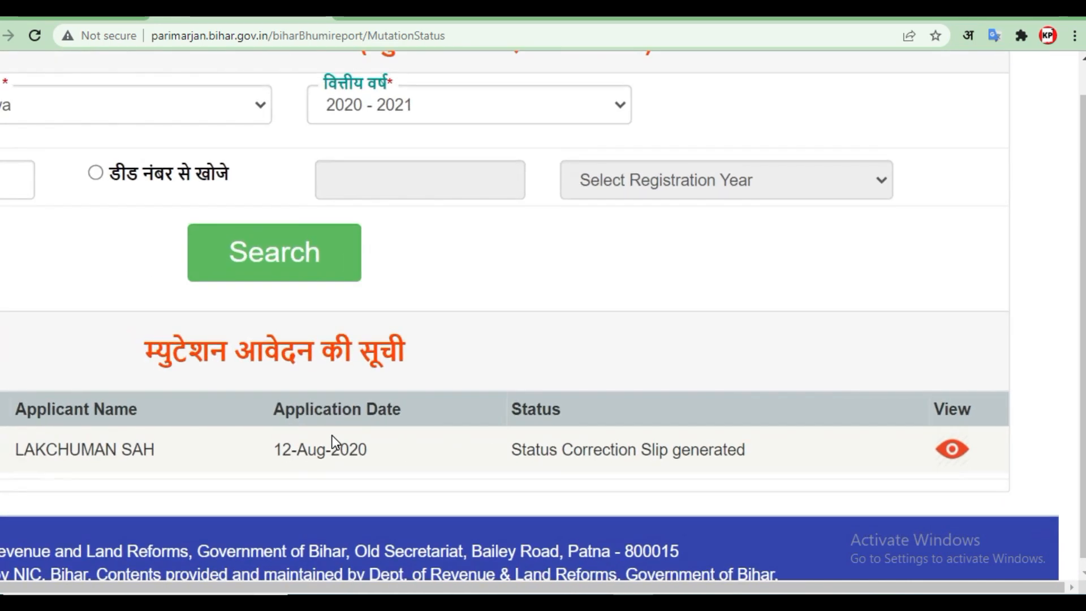
pyautogui.scroll(3, 332, 435)
pyautogui.hscroll(5, 332, 435)
pyautogui.scroll(2, 827, 450)
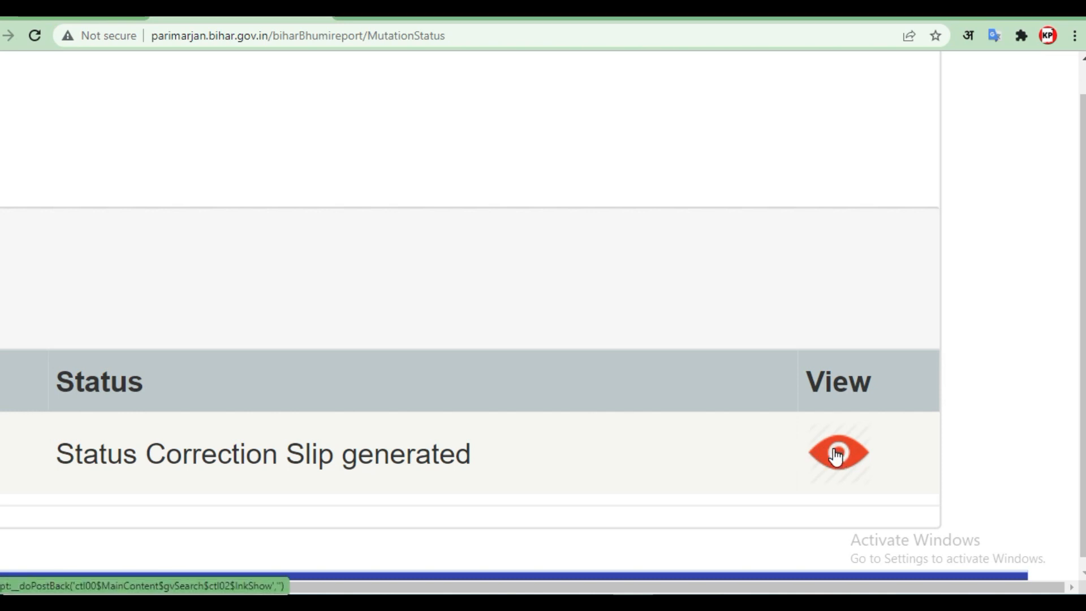
# - Open the case's full details and print its correction slip copy with Microsoft Print to PDF
pyautogui.click(835, 450)
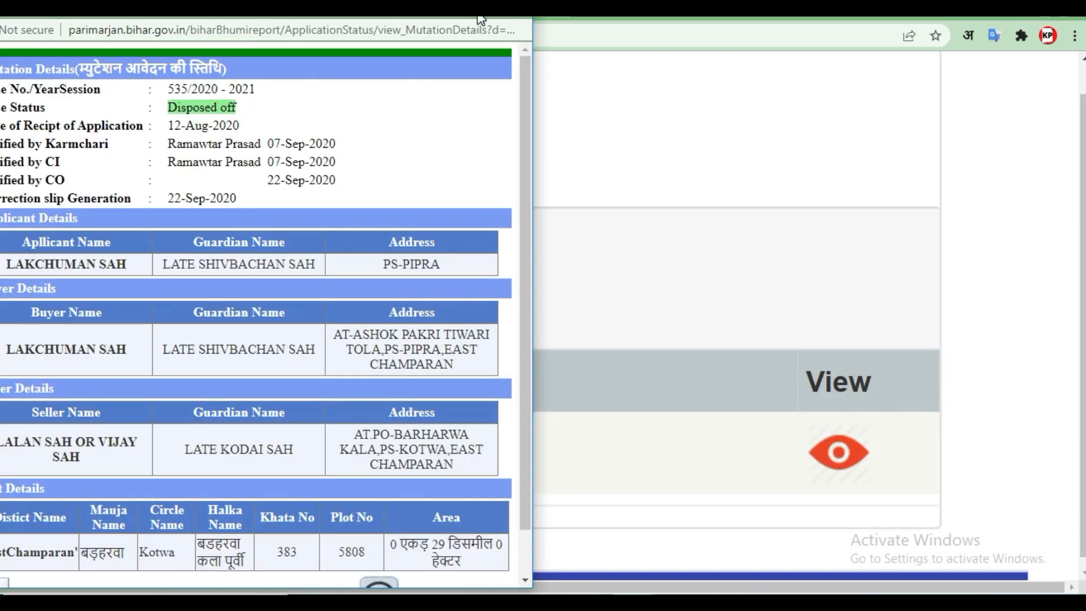
pyautogui.doubleClick(480, 19)
pyautogui.scroll(-1, 172, 237)
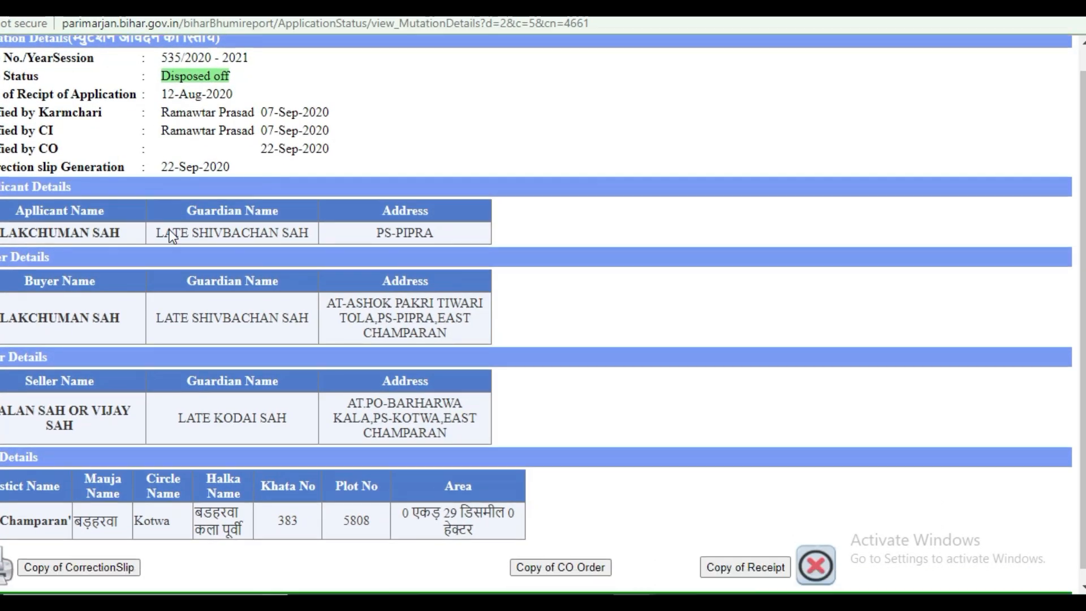
pyautogui.scroll(-1, 173, 237)
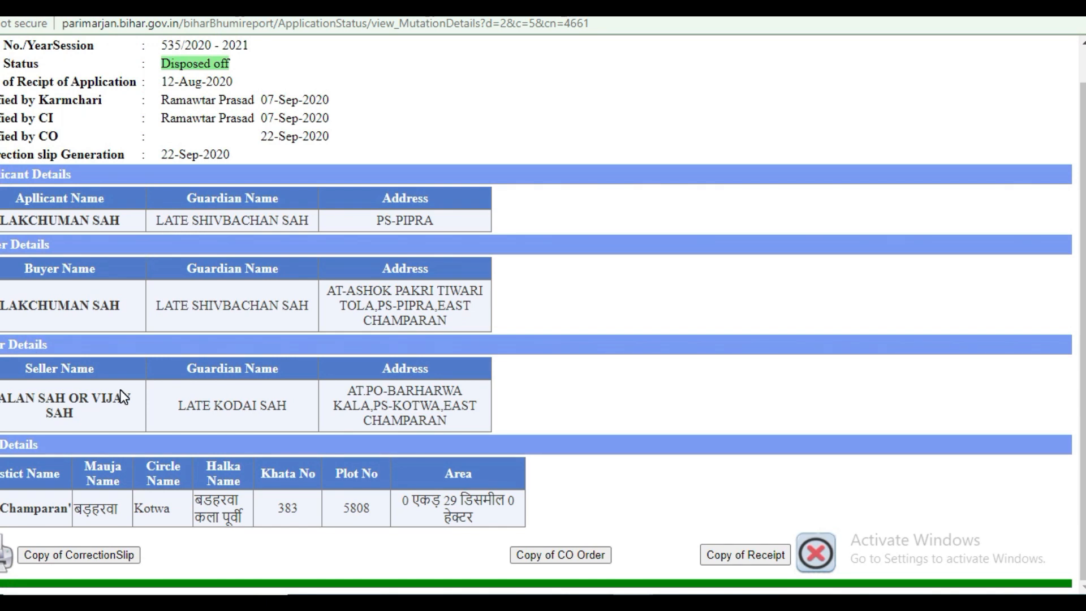
pyautogui.keyDown('ctrl'); pyautogui.scroll(2, 267, 415); pyautogui.keyUp('ctrl')
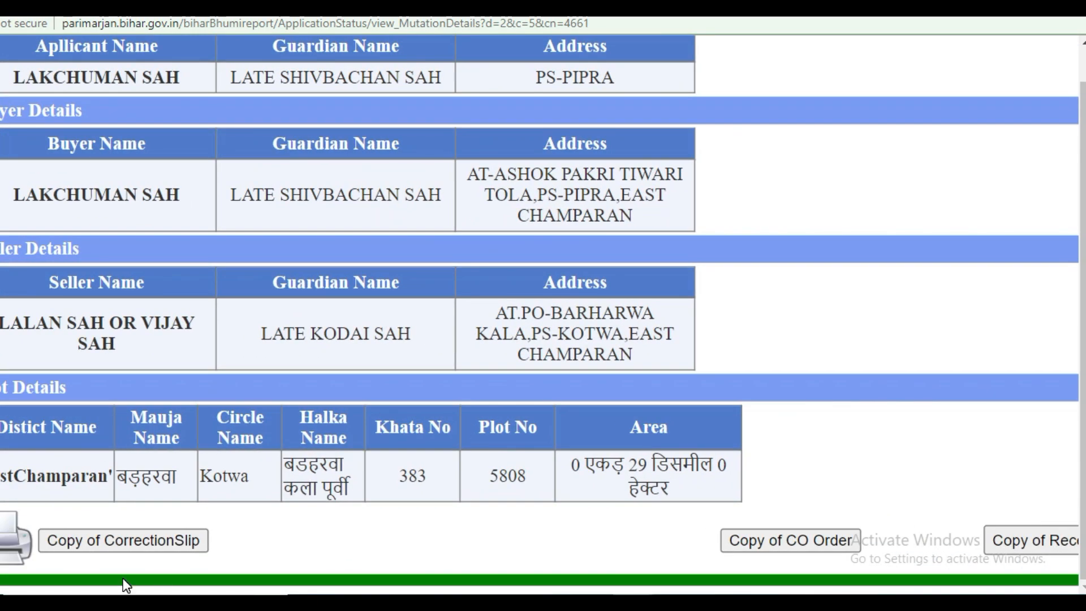
pyautogui.click(111, 546)
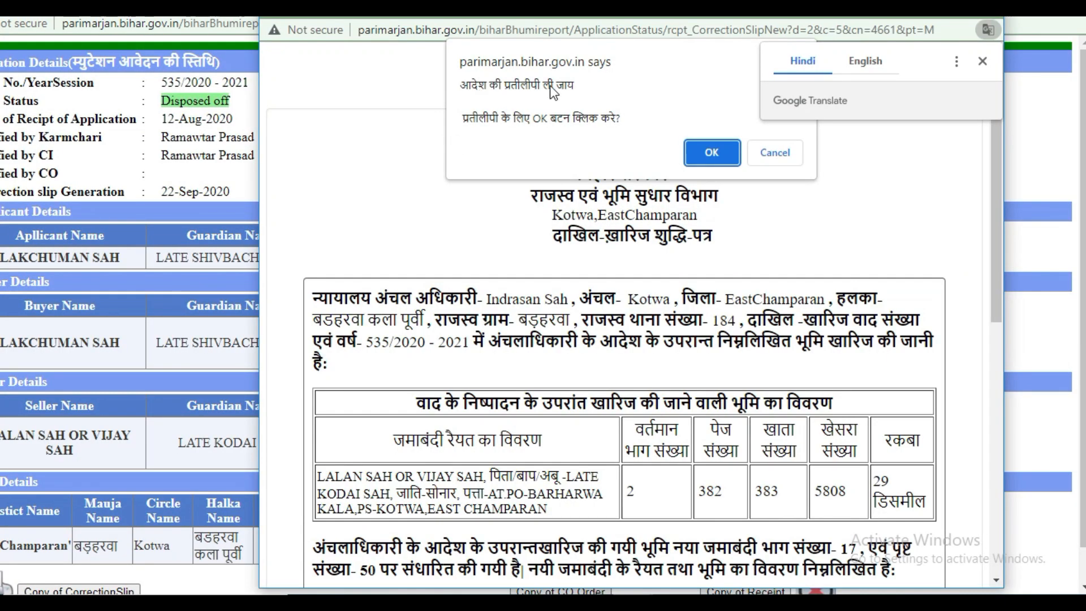
pyautogui.click(702, 150)
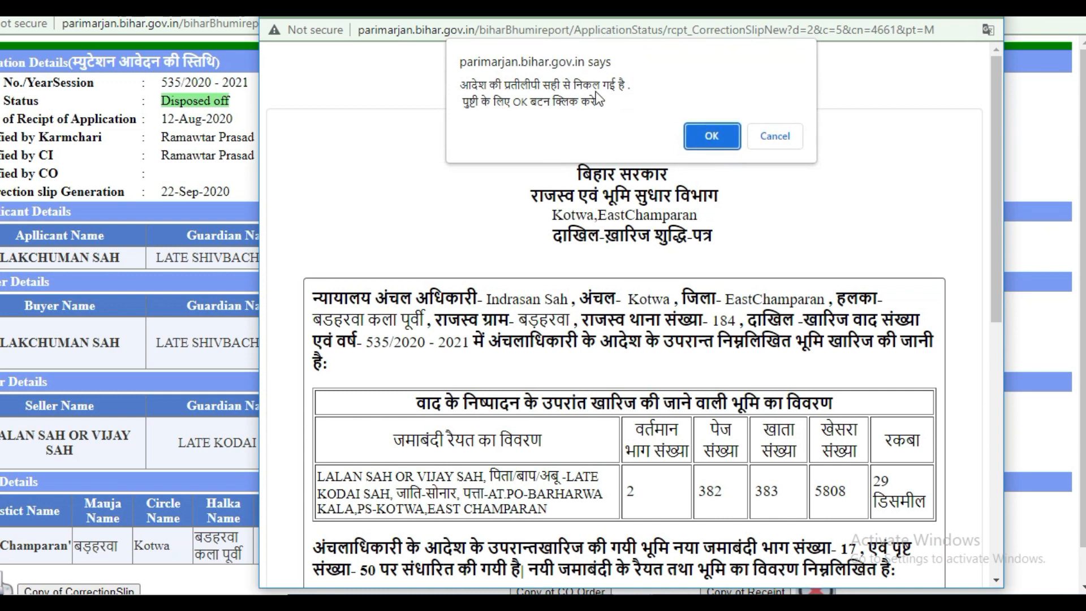
pyautogui.click(710, 135)
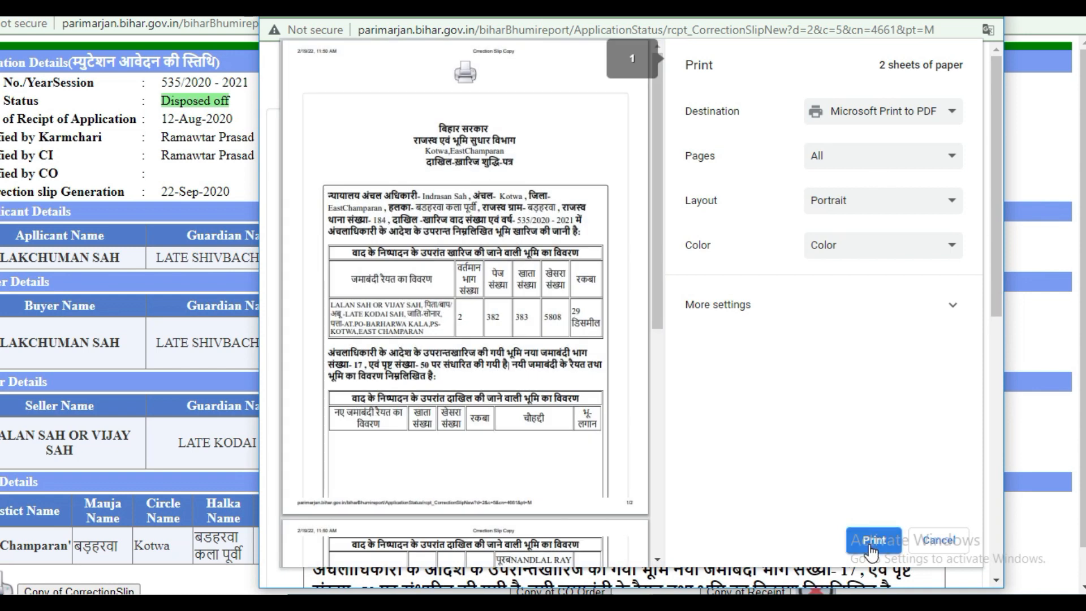
pyautogui.click(872, 544)
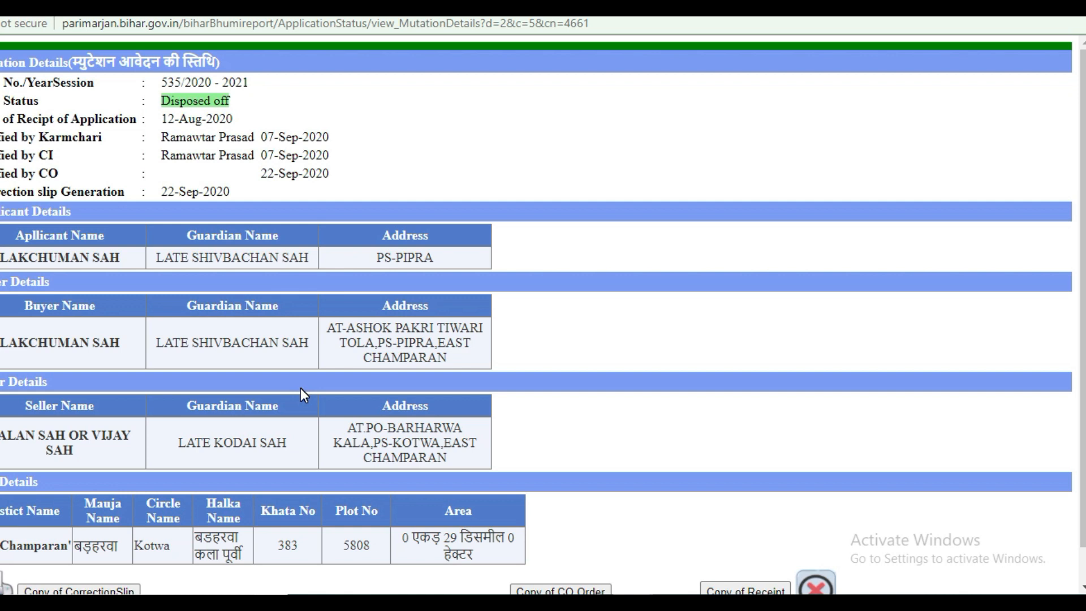
# - Open a copy of the case's mutation receipt from the details page
pyautogui.scroll(-1, 709, 399)
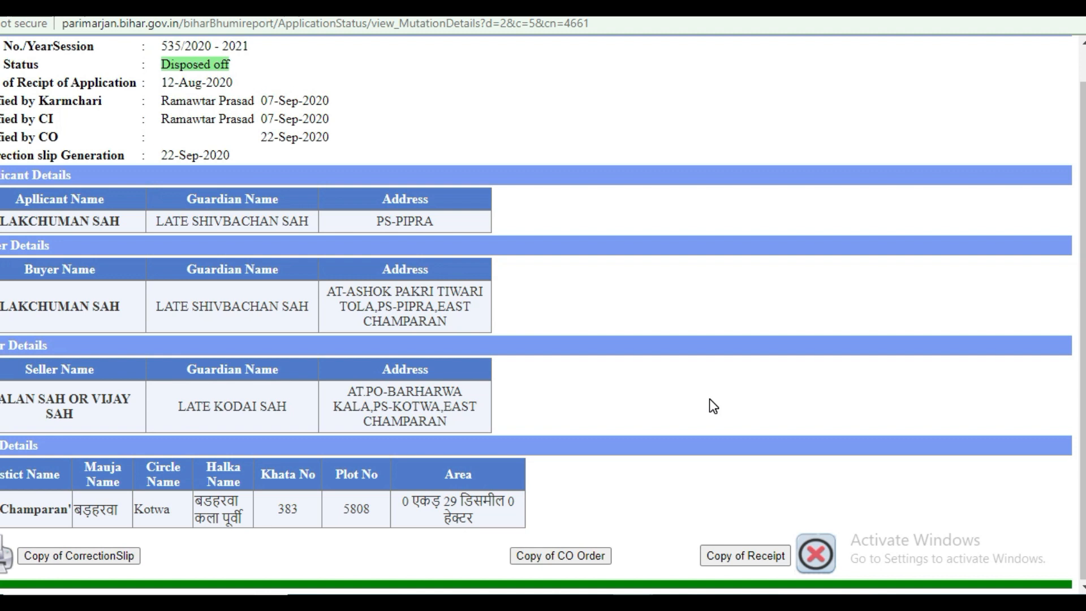
pyautogui.keyDown('ctrl'); pyautogui.scroll(4, 709, 399); pyautogui.keyUp('ctrl')
pyautogui.hscroll(1, 710, 398)
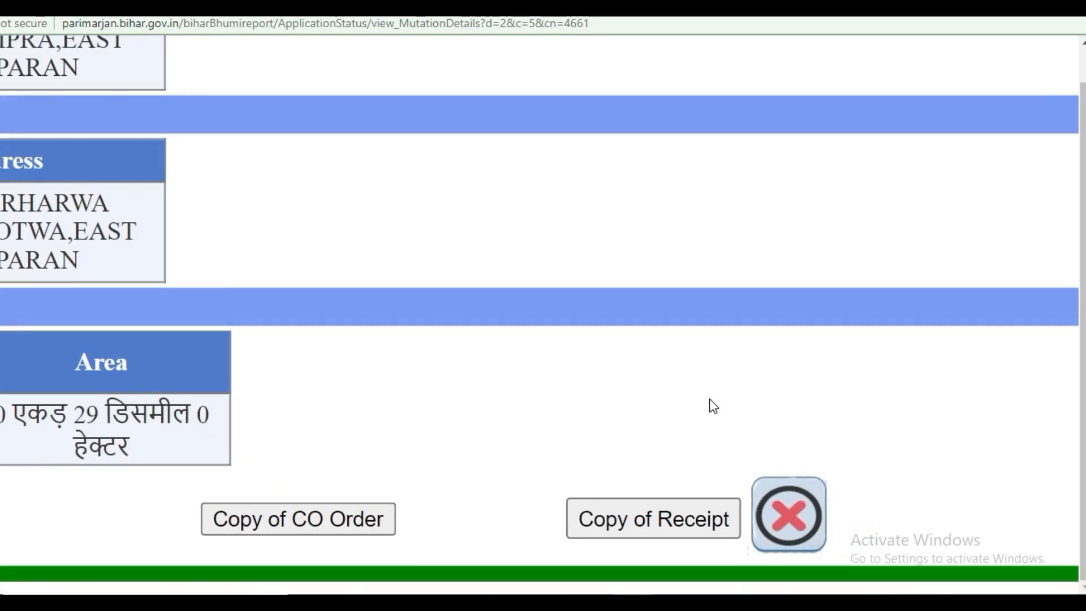
pyautogui.click(620, 520)
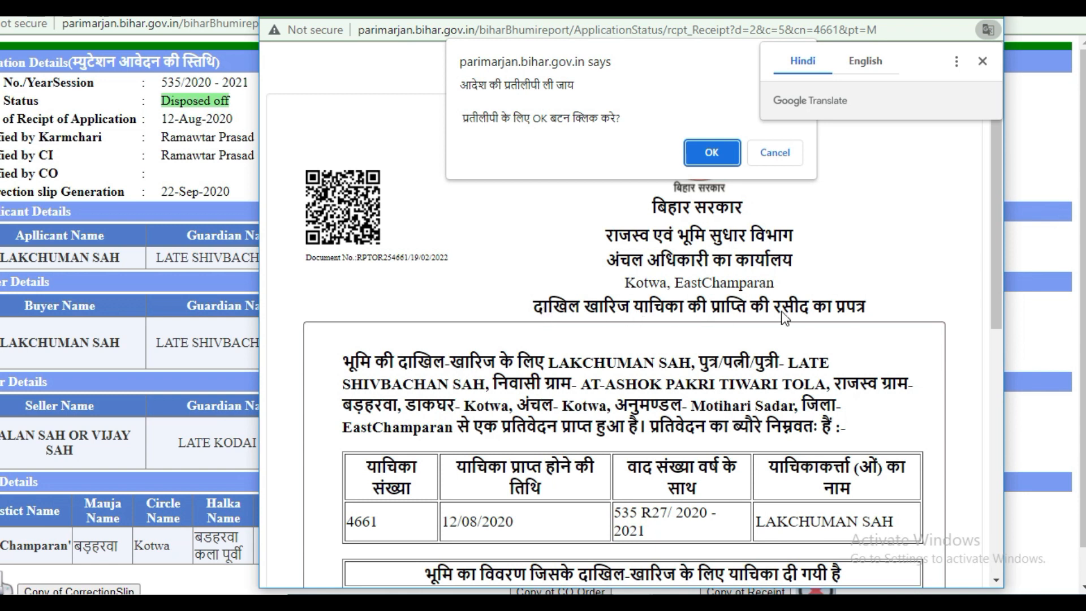
pyautogui.click(713, 152)
pyautogui.click(711, 137)
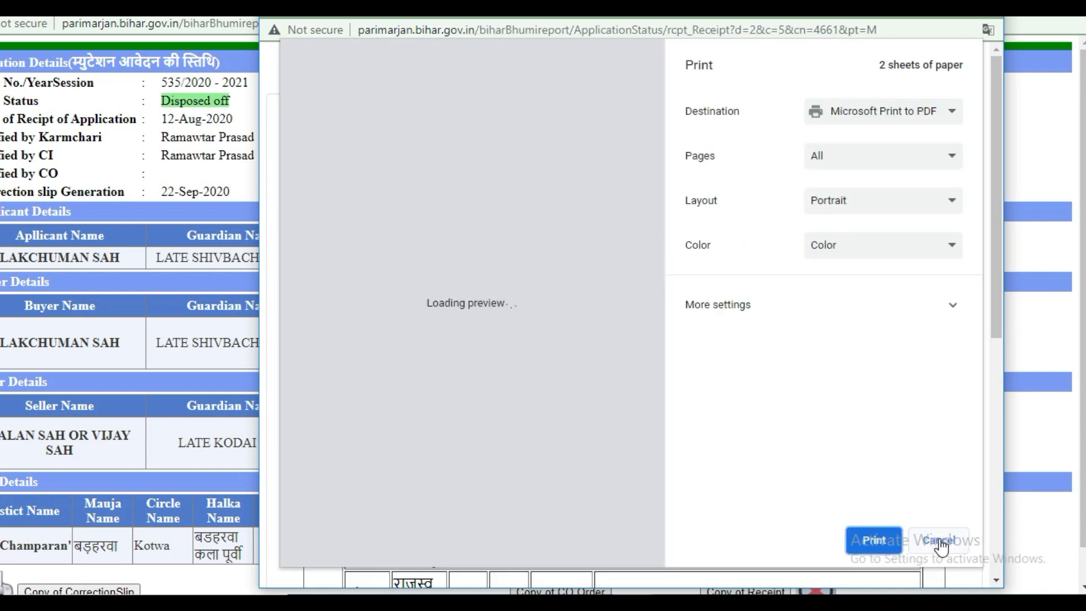
pyautogui.click(939, 541)
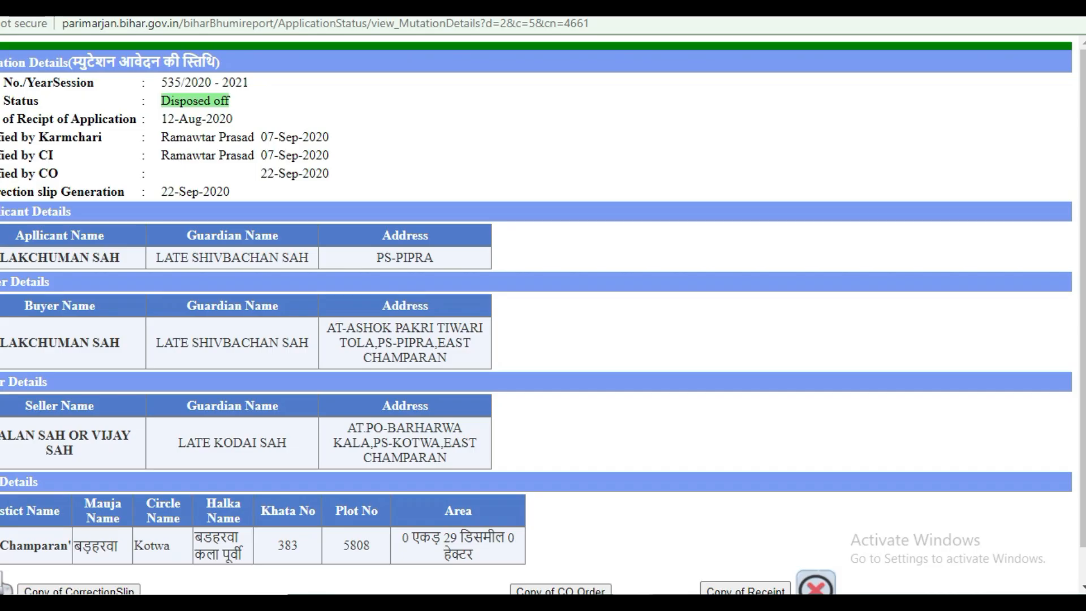
# - Go back through the mutation status list to the correction complaint form at normal zoom
pyautogui.hotkey('alt', 'Left')
pyautogui.hotkey('ctrl', '0')
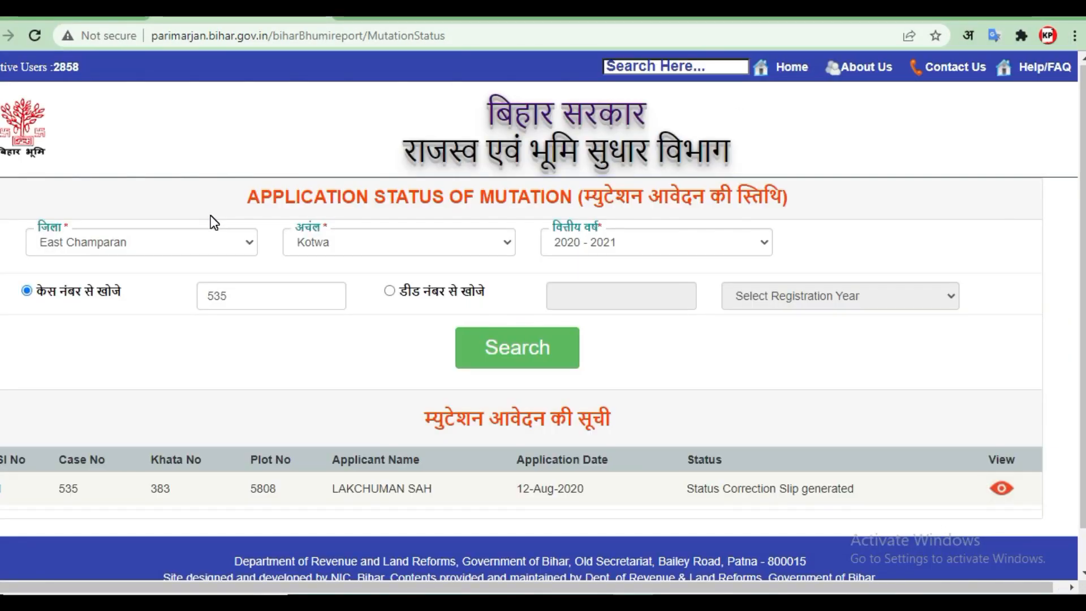
pyautogui.hotkey('alt', 'Left')
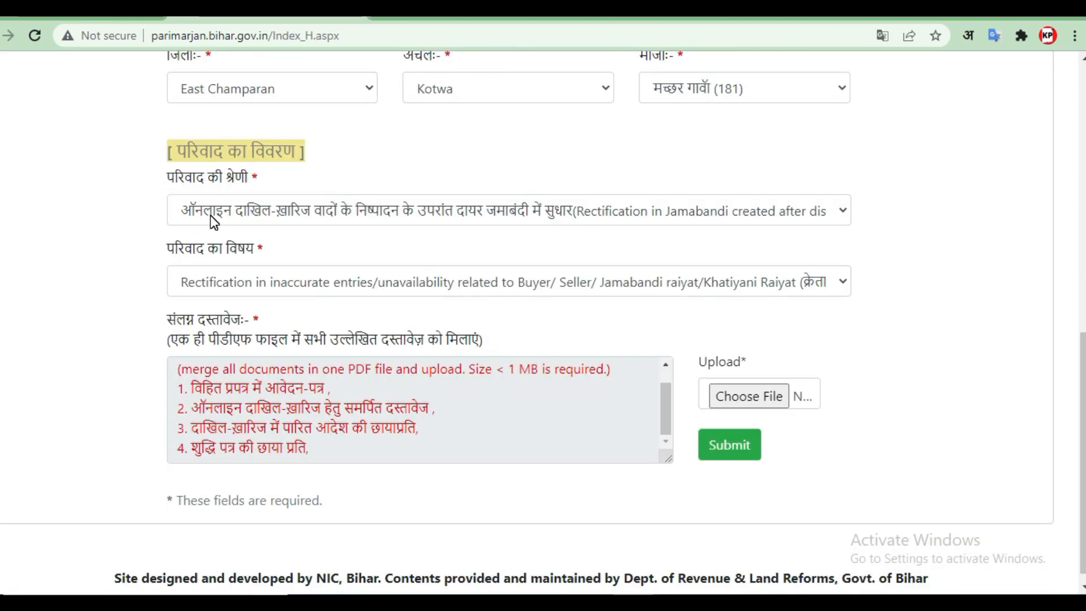
# - Subscribe to the Kagaj Patar YouTube channel with all notifications turned on
pyautogui.hotkey('alt', 'Tab')
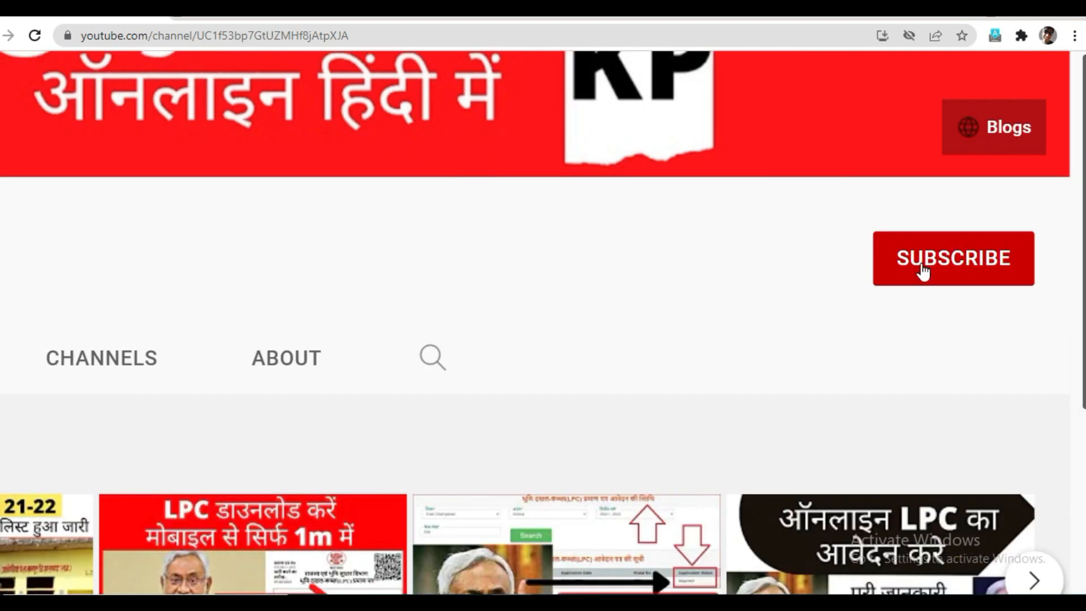
pyautogui.click(923, 271)
pyautogui.click(1014, 270)
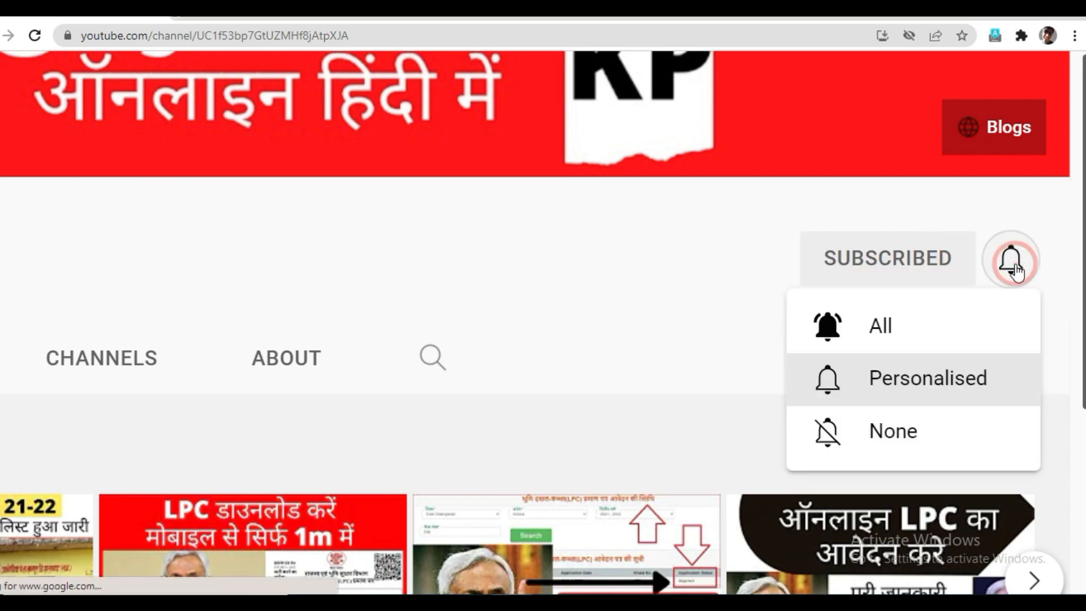
pyautogui.click(863, 332)
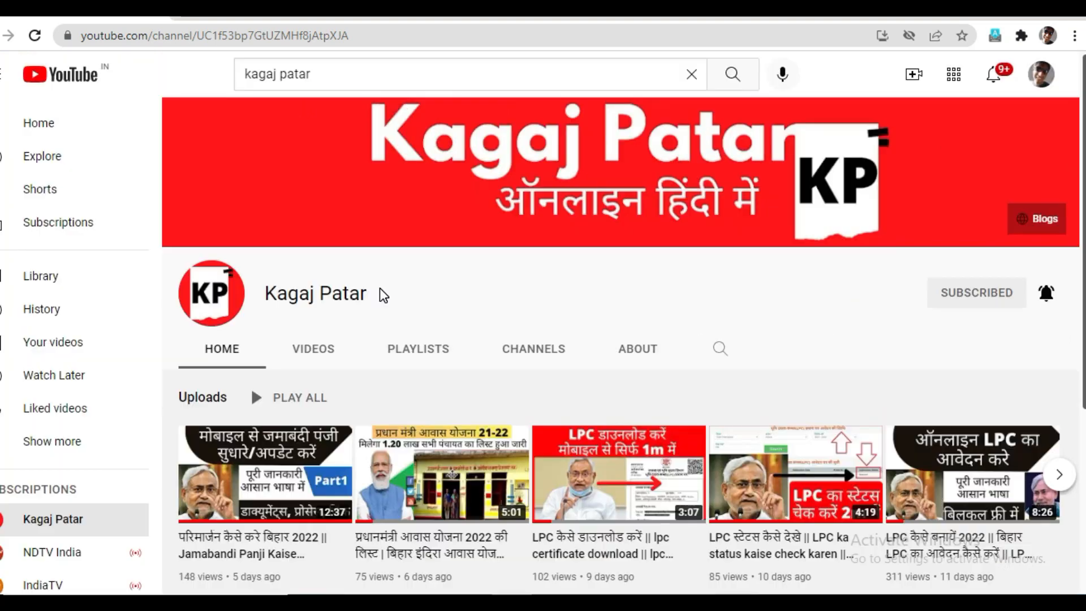